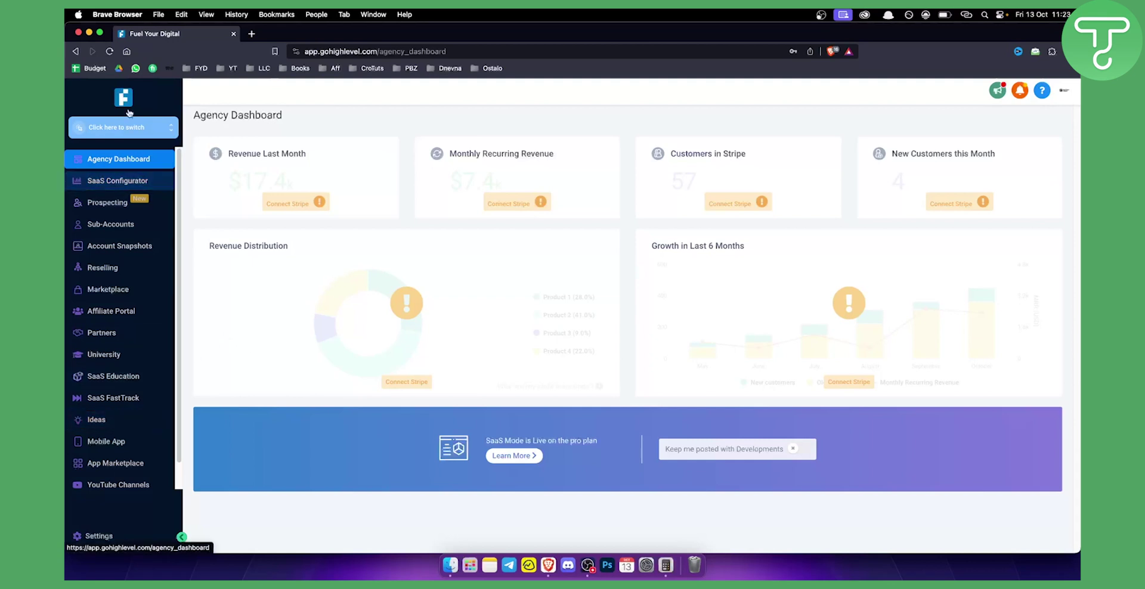
# Switch from the current account into the Real Estate sub-account
pyautogui.click(133, 131)
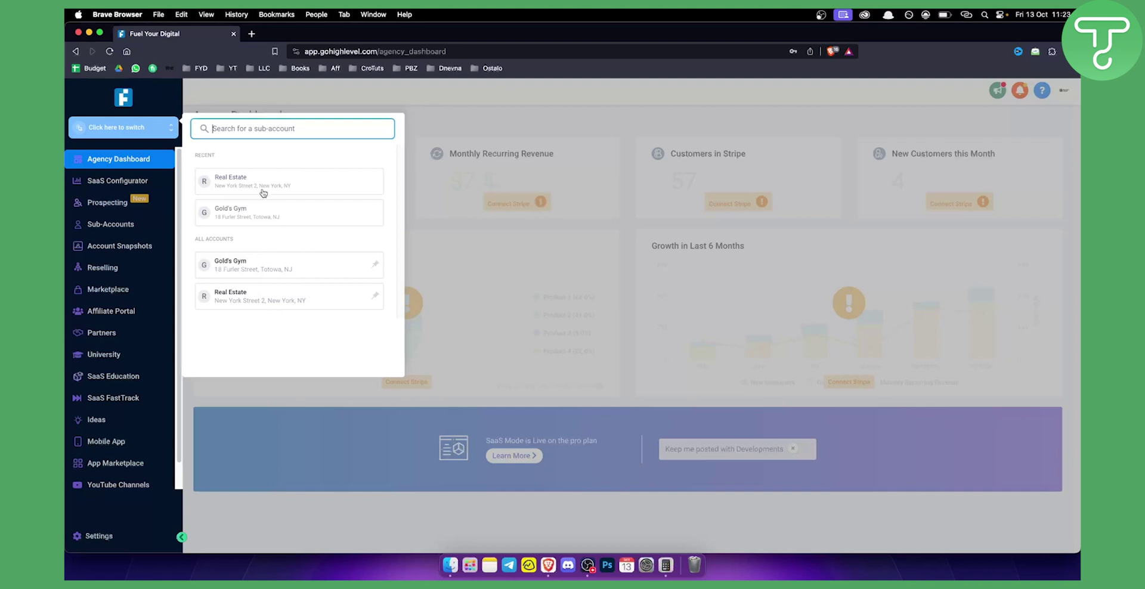
pyautogui.click(245, 192)
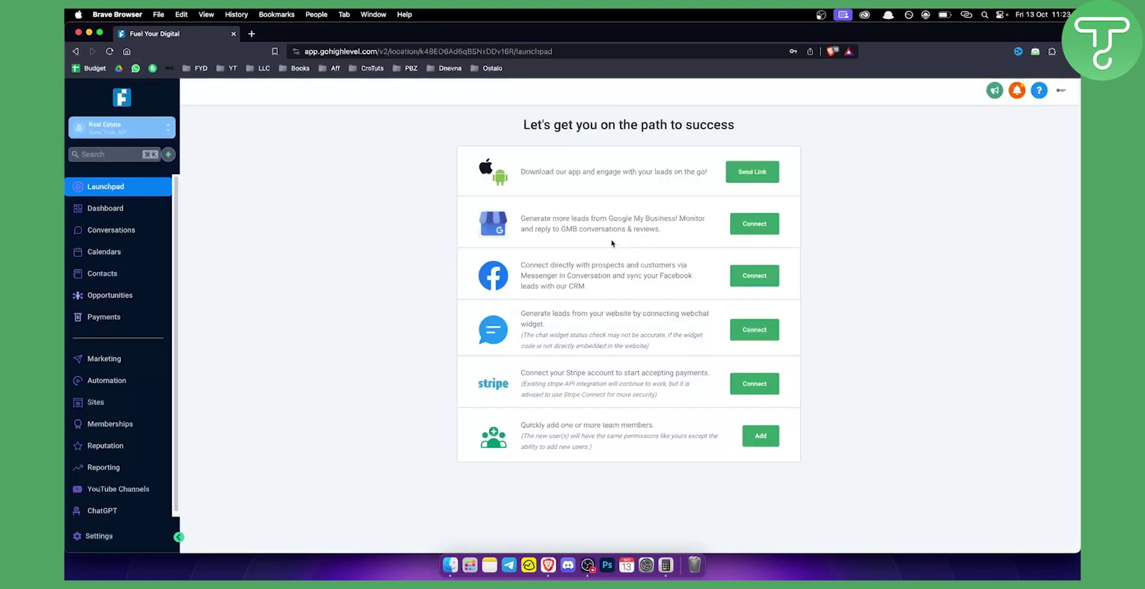
# Open the Marketing Social Planner and start adding an Instagram Business Account
pyautogui.click(114, 367)
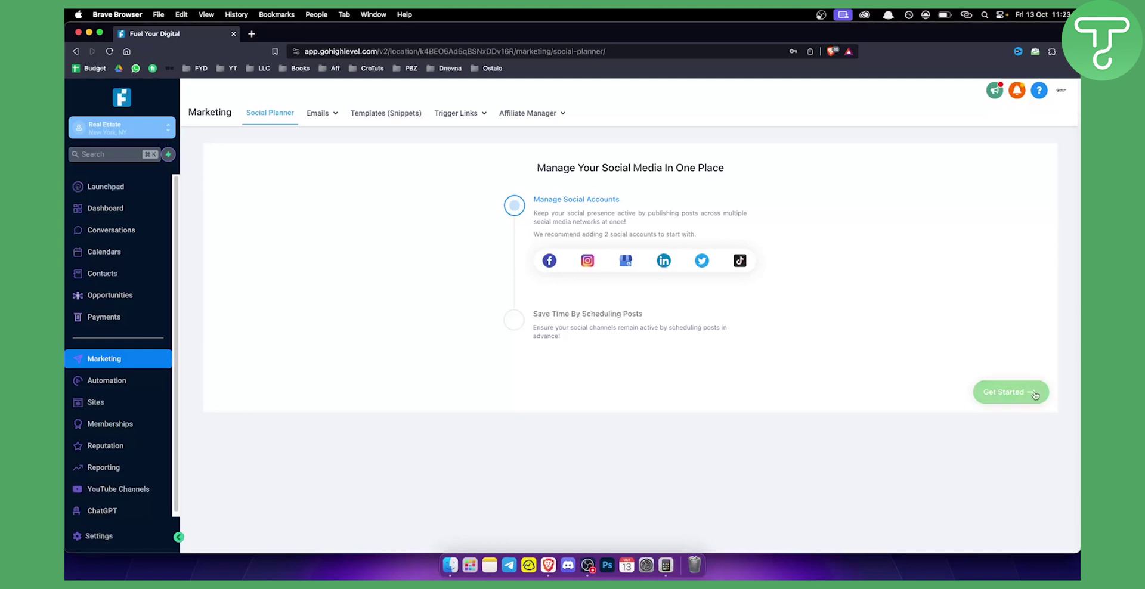
pyautogui.click(588, 262)
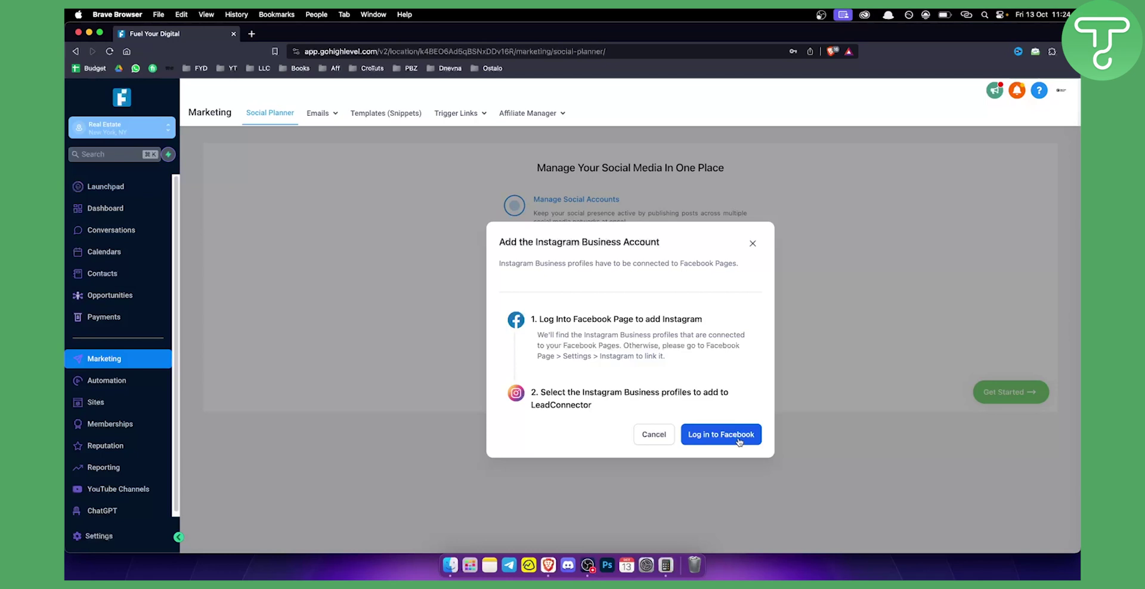
# Log in through Facebook, add the listed Instagram business account, and close the dialog
pyautogui.click(738, 440)
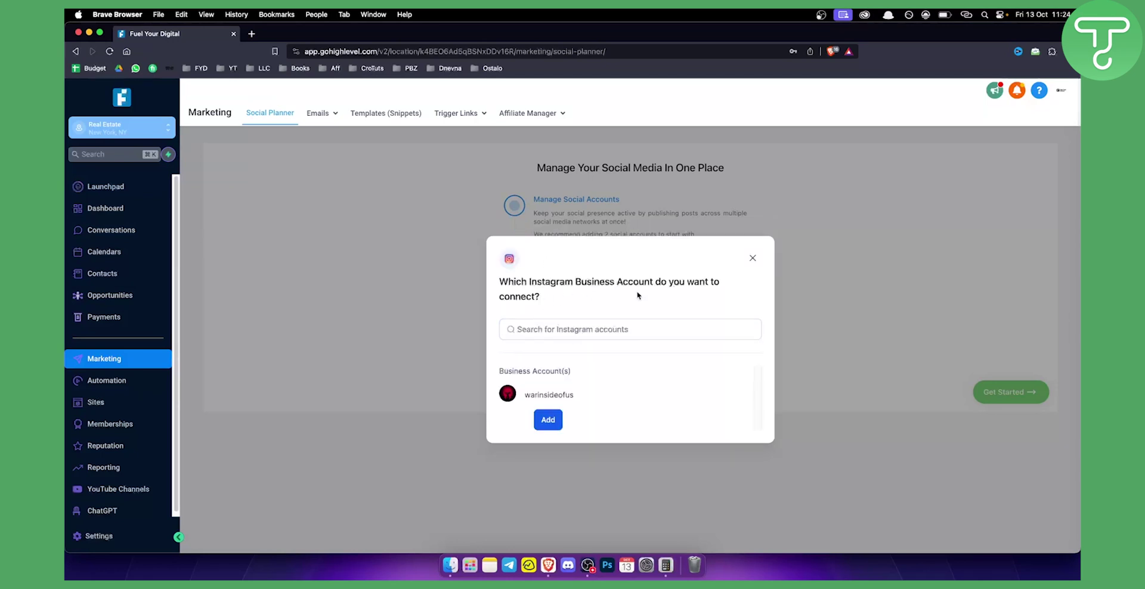
pyautogui.doubleClick(556, 393)
pyautogui.click(611, 380)
pyautogui.click(554, 421)
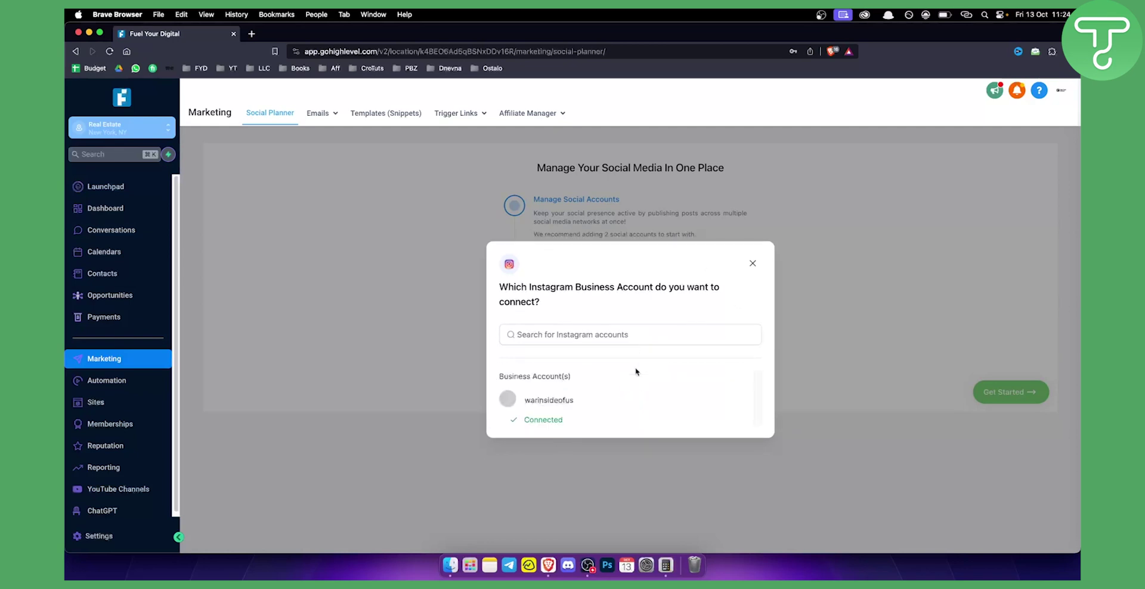
pyautogui.click(753, 264)
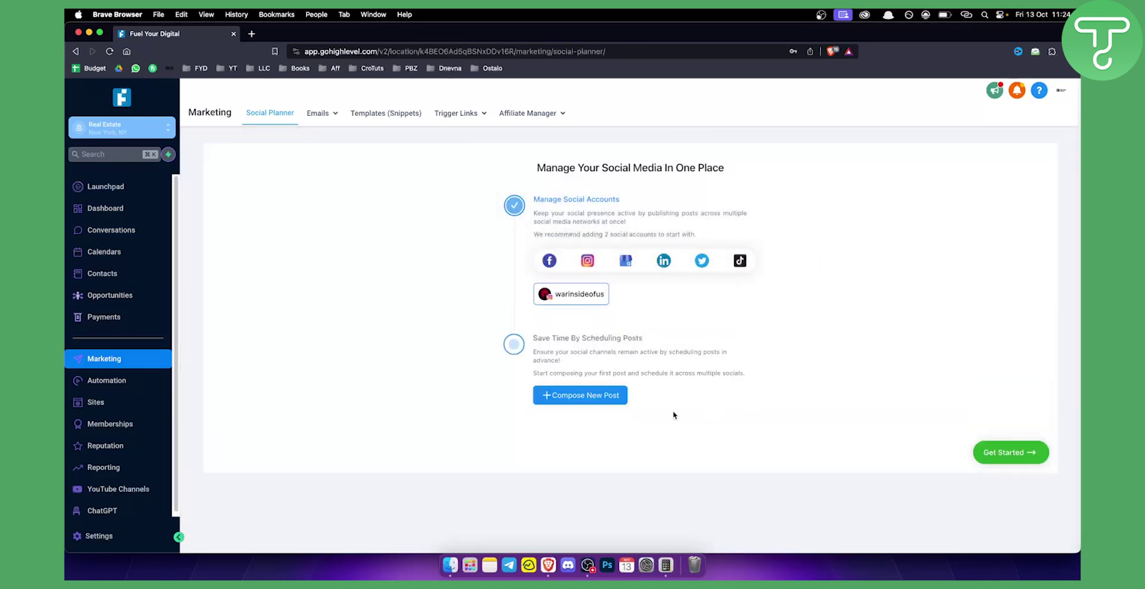
# Compose a new social post with the Instagram account selected in Post to
pyautogui.click(591, 398)
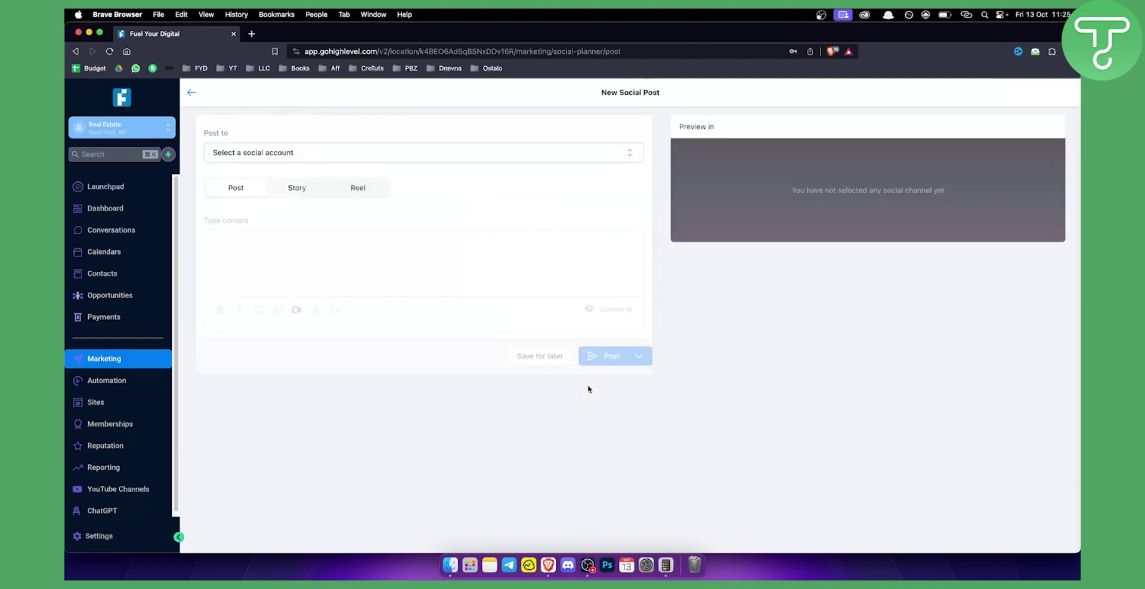
pyautogui.click(278, 154)
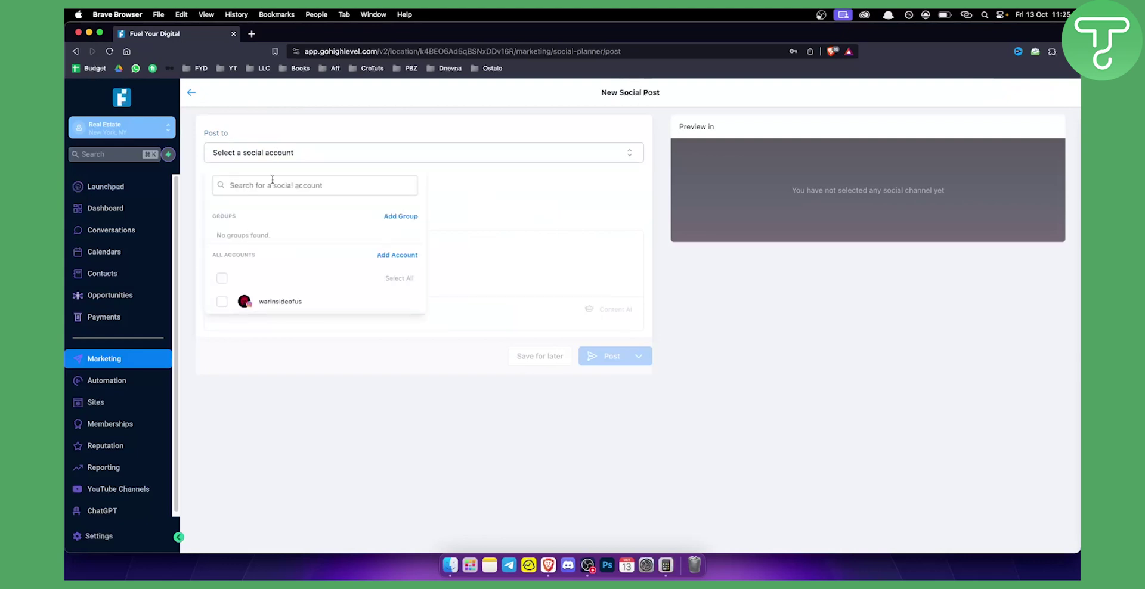
pyautogui.click(225, 302)
pyautogui.click(449, 457)
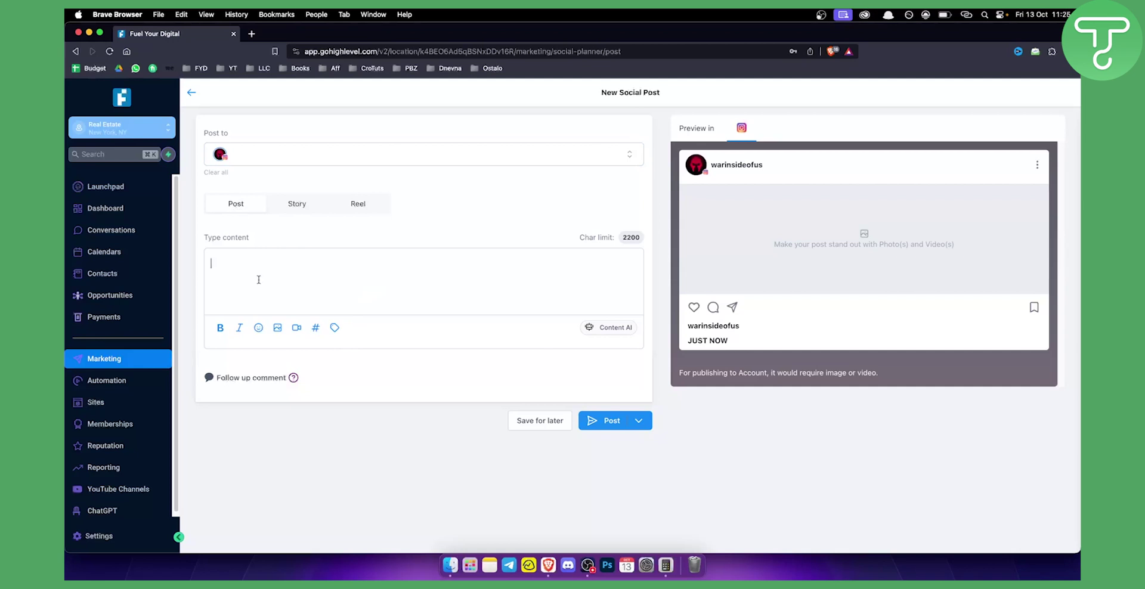
# Open and close Content AI, then return to the Social Planner dashboard
pyautogui.click(610, 331)
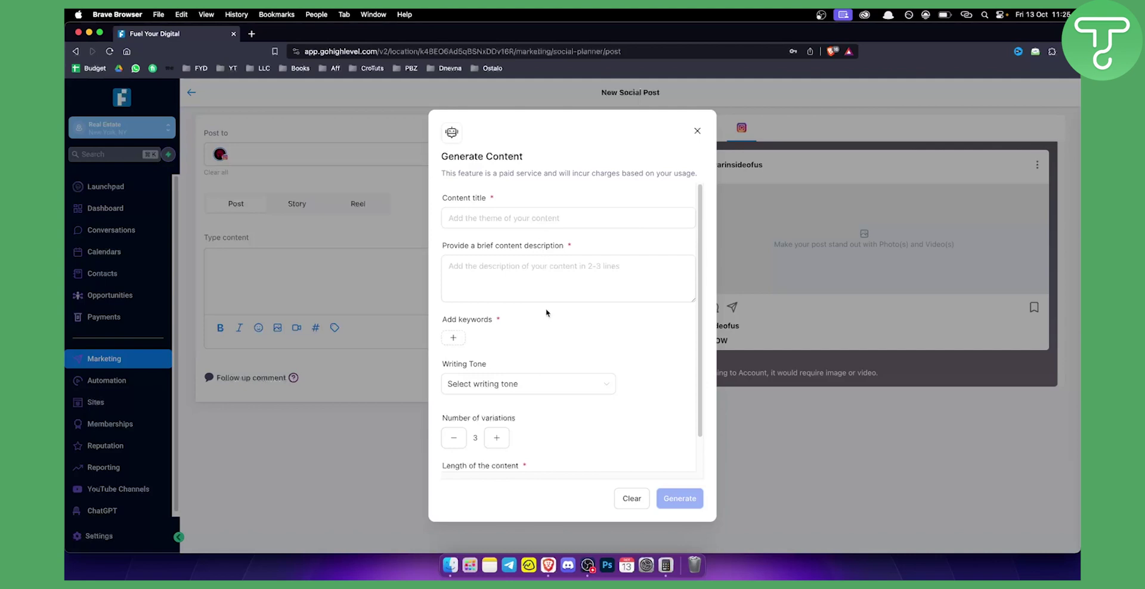
pyautogui.click(697, 132)
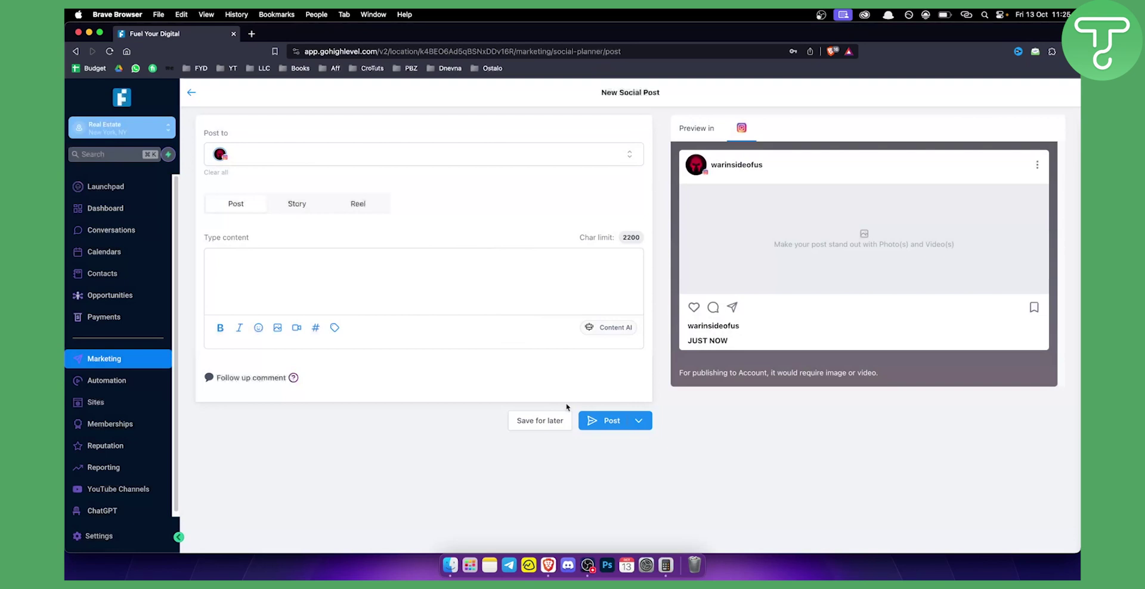
pyautogui.click(190, 94)
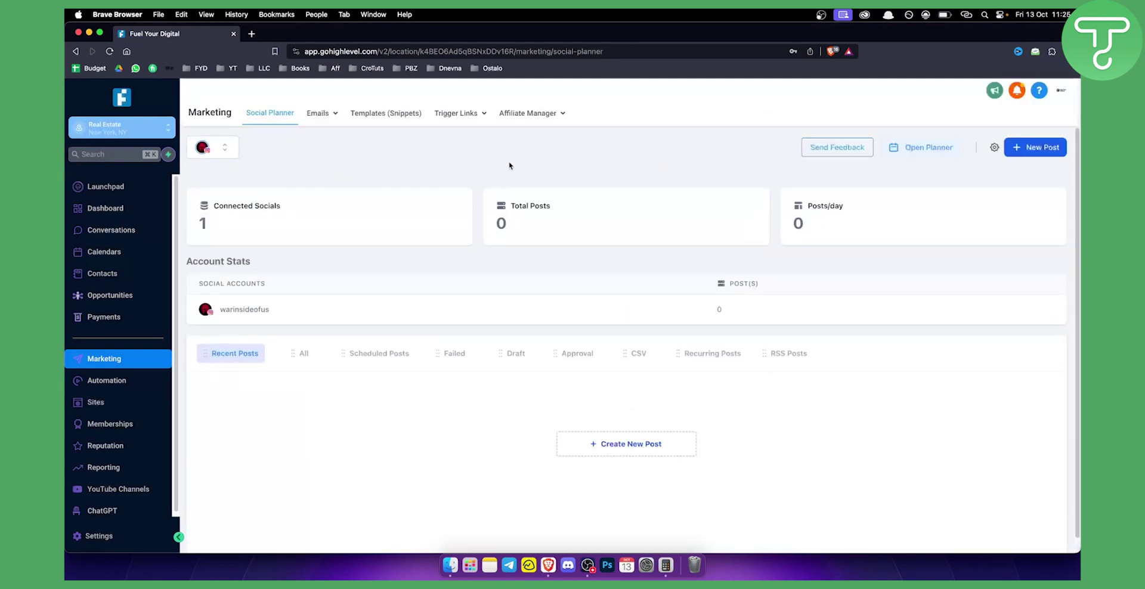
# Browse Social Planner Templates and select the Real Estate Experts 1080×1920 set
pyautogui.click(1036, 149)
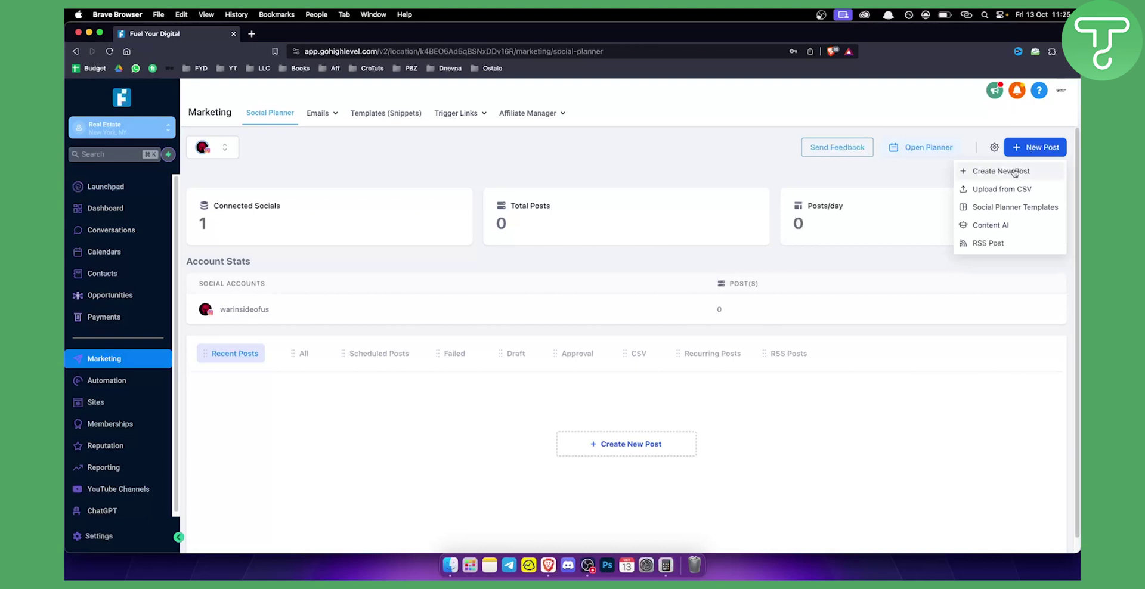
pyautogui.click(1014, 210)
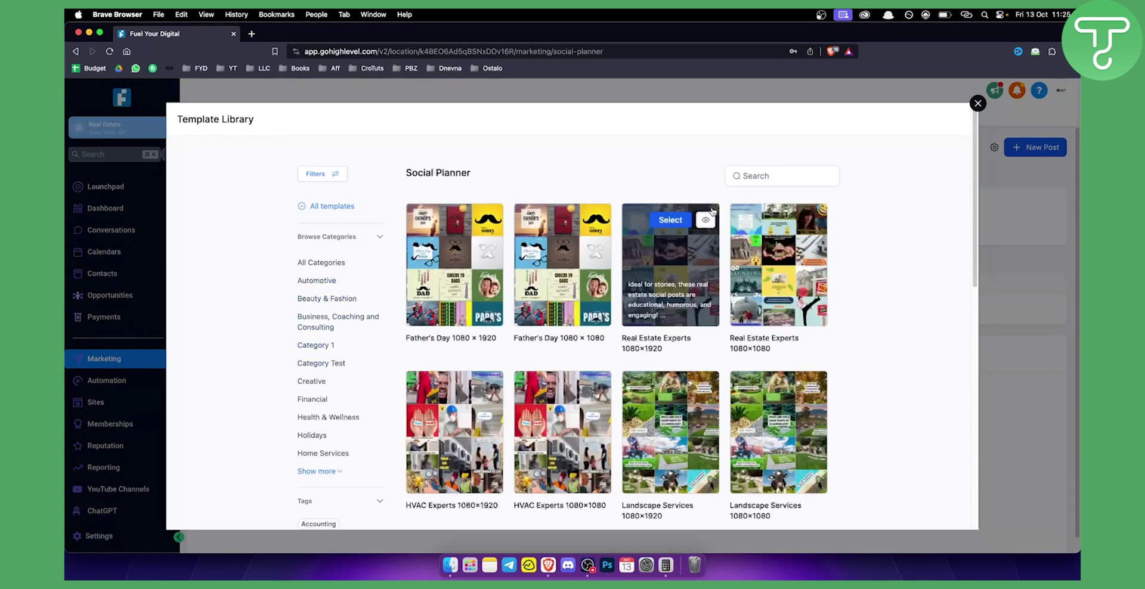
pyautogui.scroll(-3, 668, 214)
pyautogui.scroll(2, 833, 252)
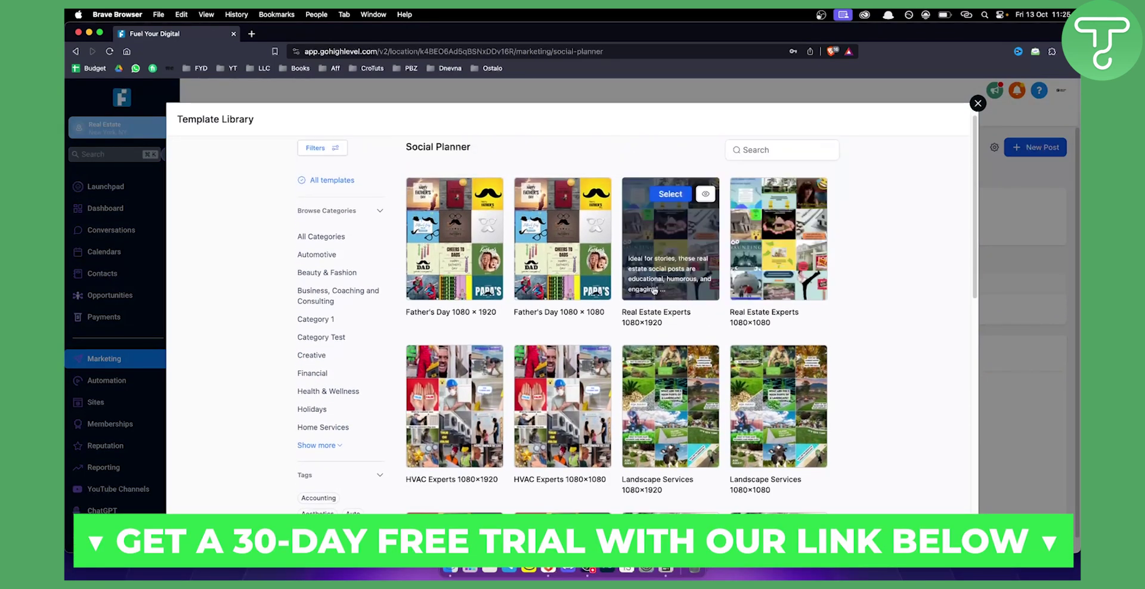
pyautogui.scroll(-5, 913, 270)
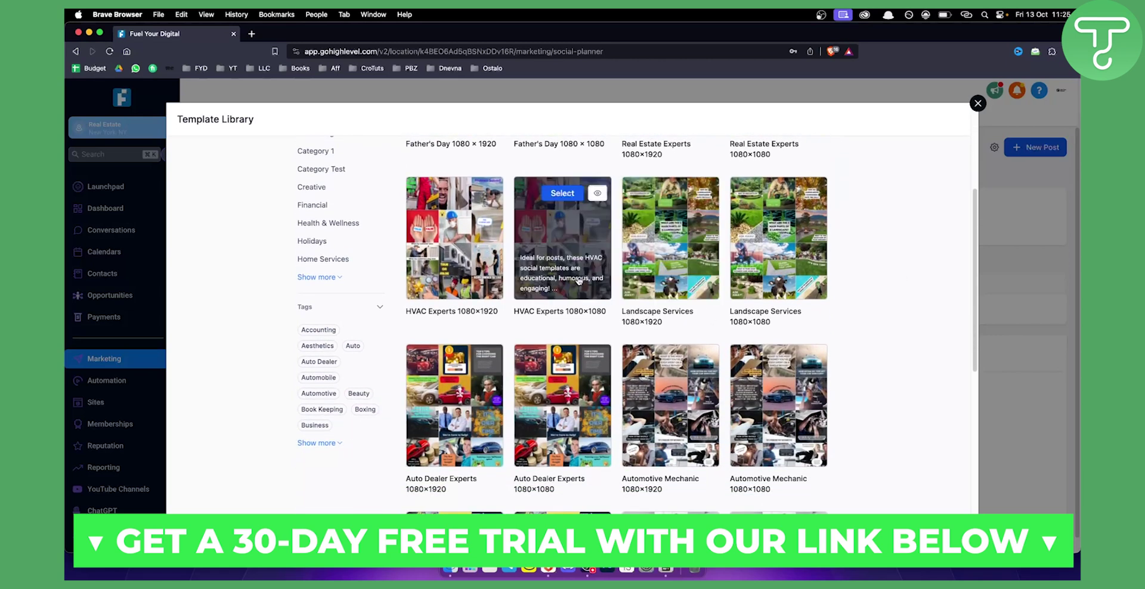
pyautogui.scroll(-3, 578, 280)
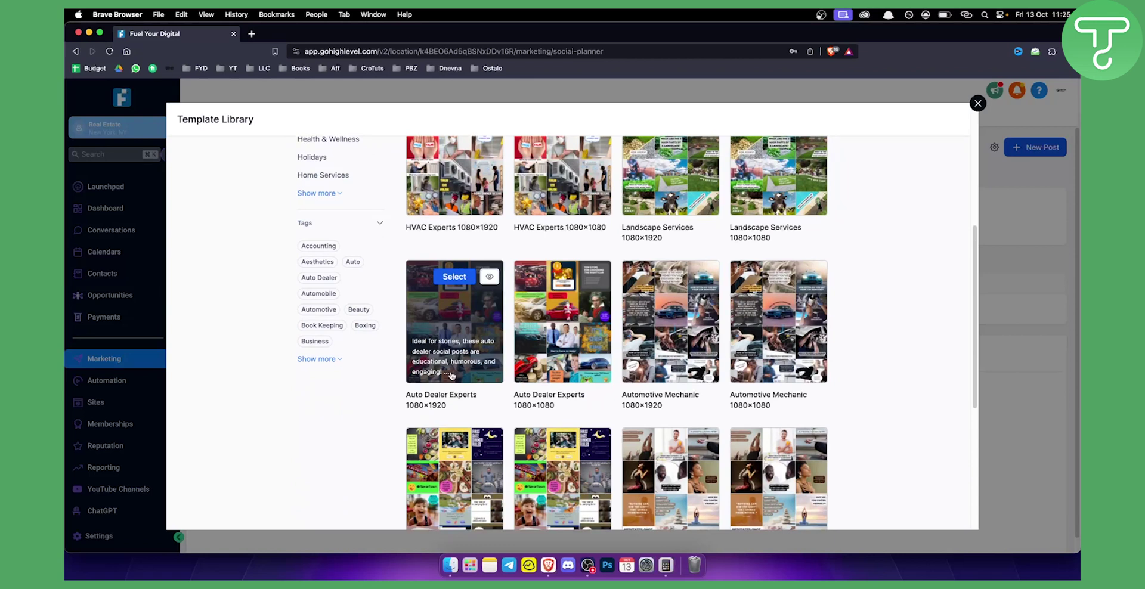
pyautogui.scroll(5, 770, 358)
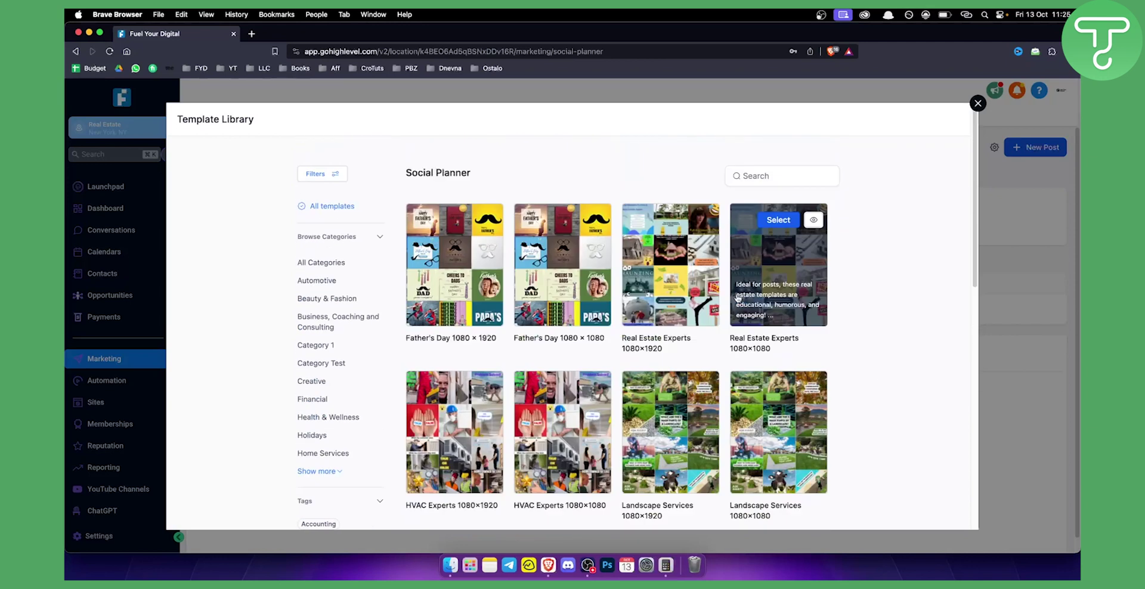
pyautogui.click(680, 225)
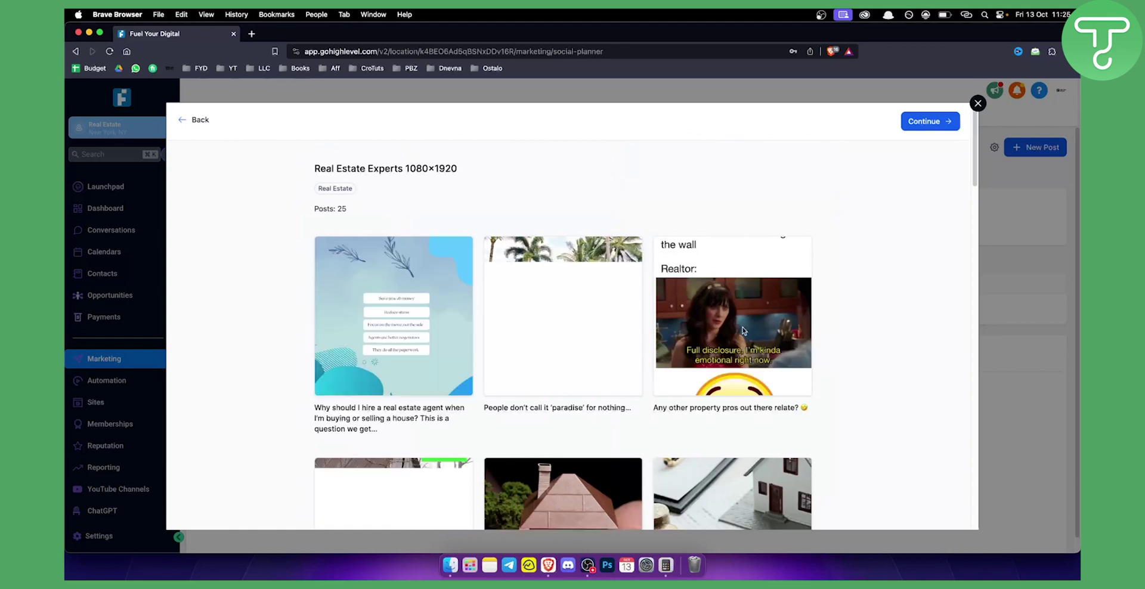
# Import the template's 25 posts and tick the Instagram account under Select Socials
pyautogui.click(946, 125)
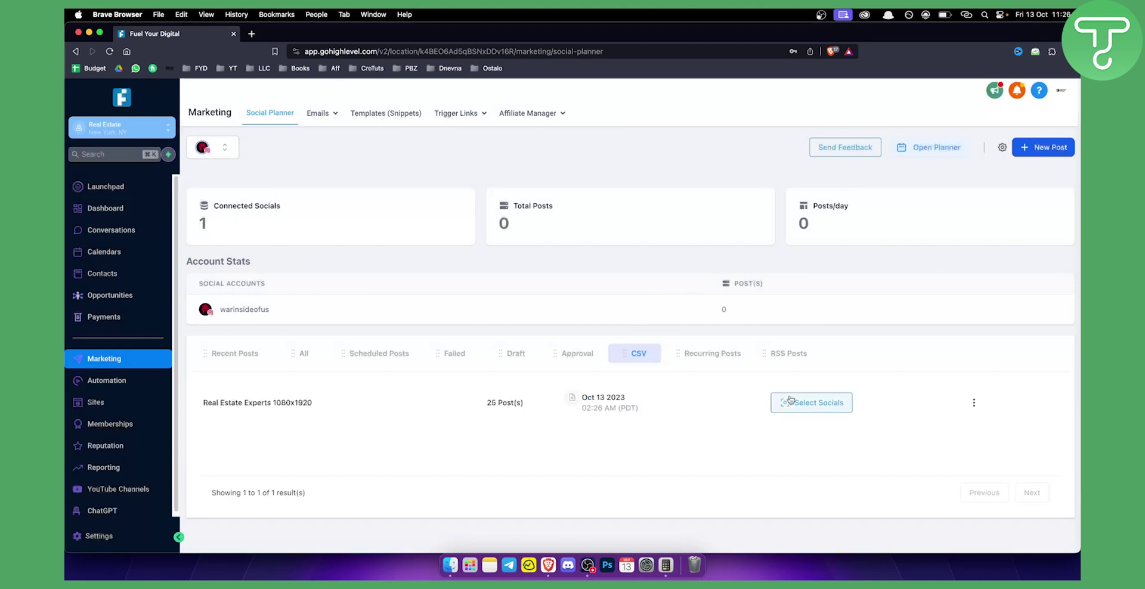
pyautogui.click(974, 404)
pyautogui.click(812, 404)
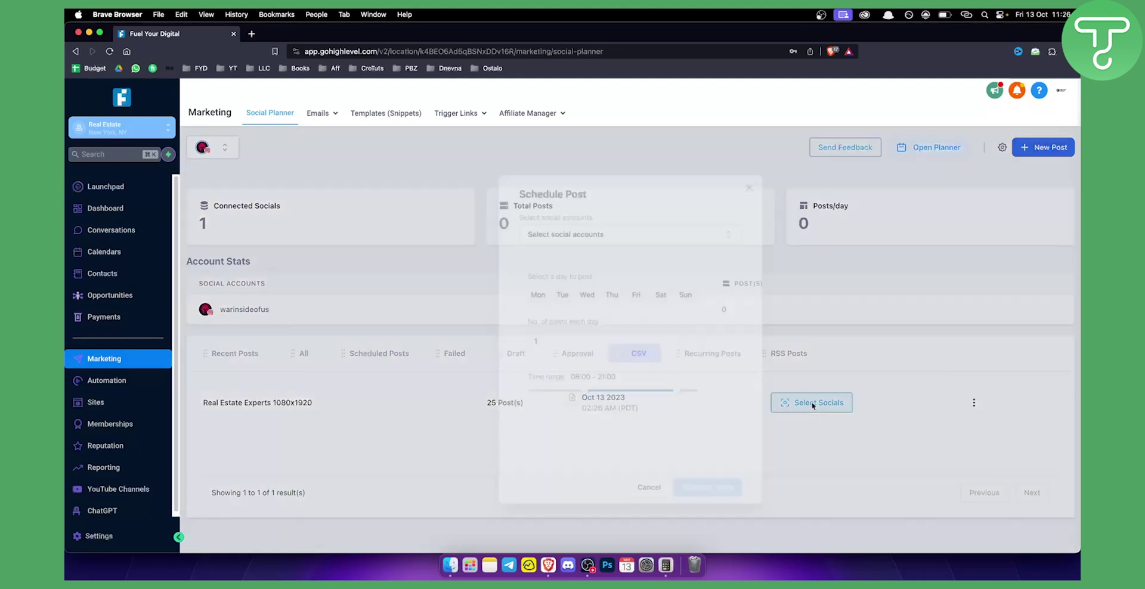
pyautogui.click(594, 235)
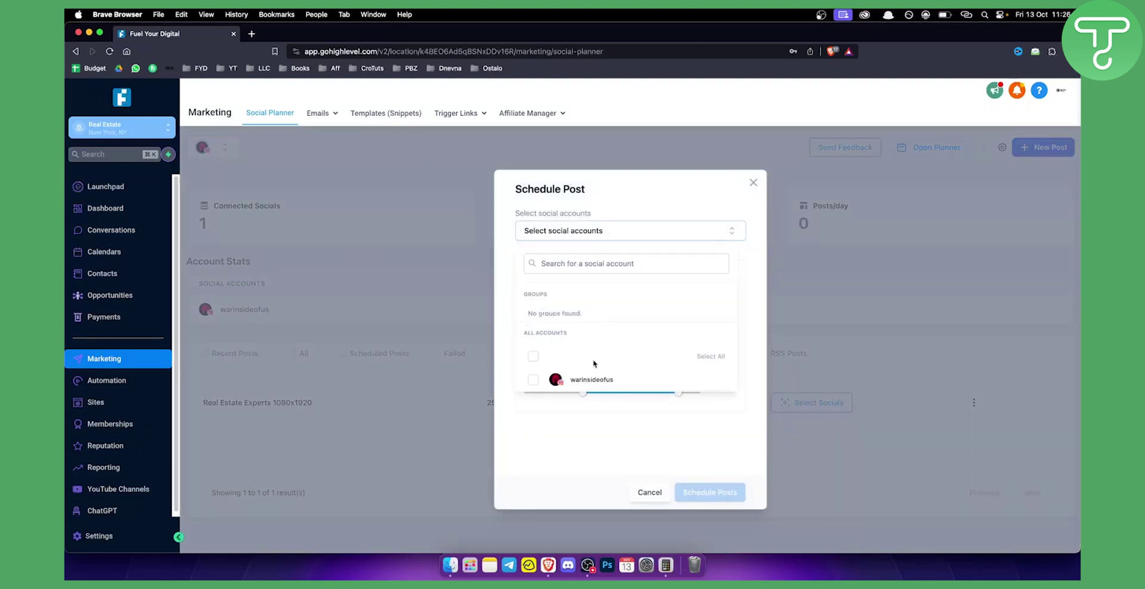
pyautogui.click(534, 380)
pyautogui.click(664, 452)
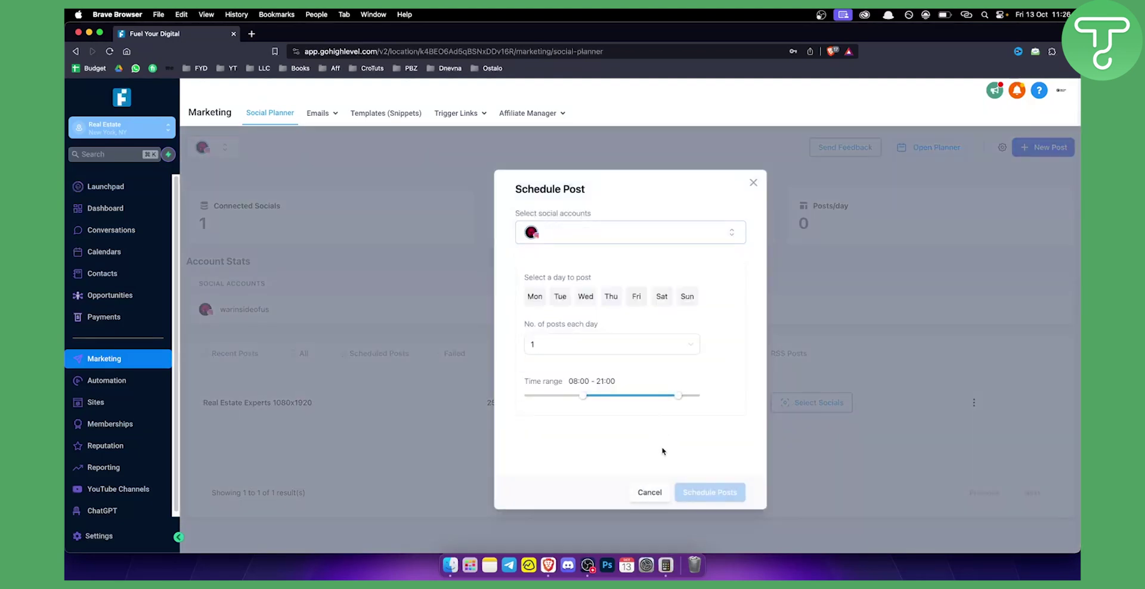
# Check the posts-per-day options and close the Schedule Post dialog without scheduling
pyautogui.click(571, 346)
pyautogui.click(728, 446)
pyautogui.click(754, 183)
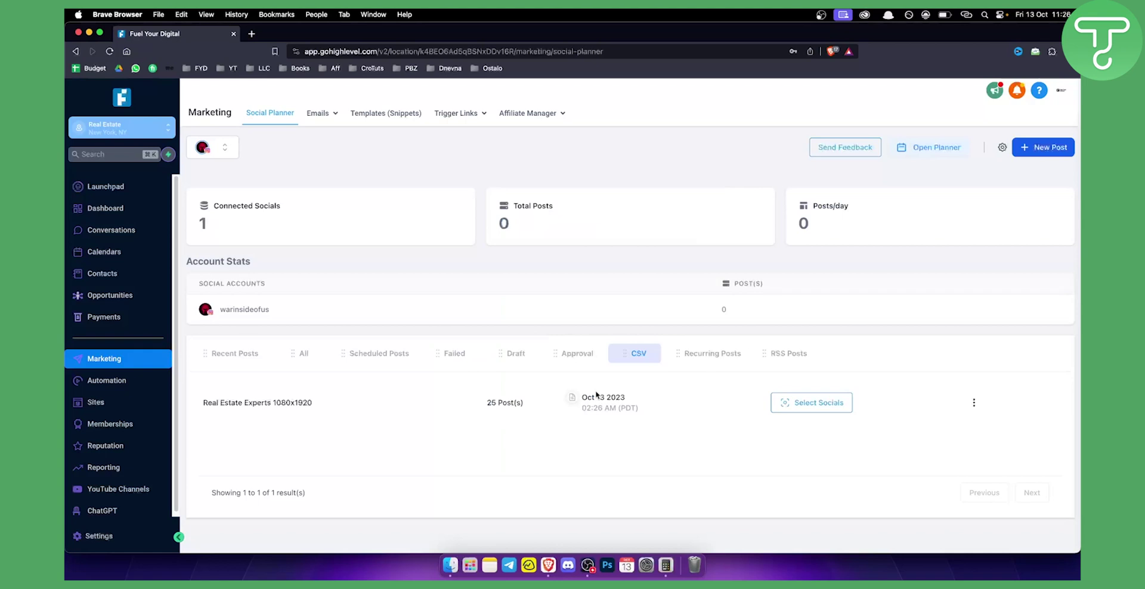
pyautogui.click(1029, 152)
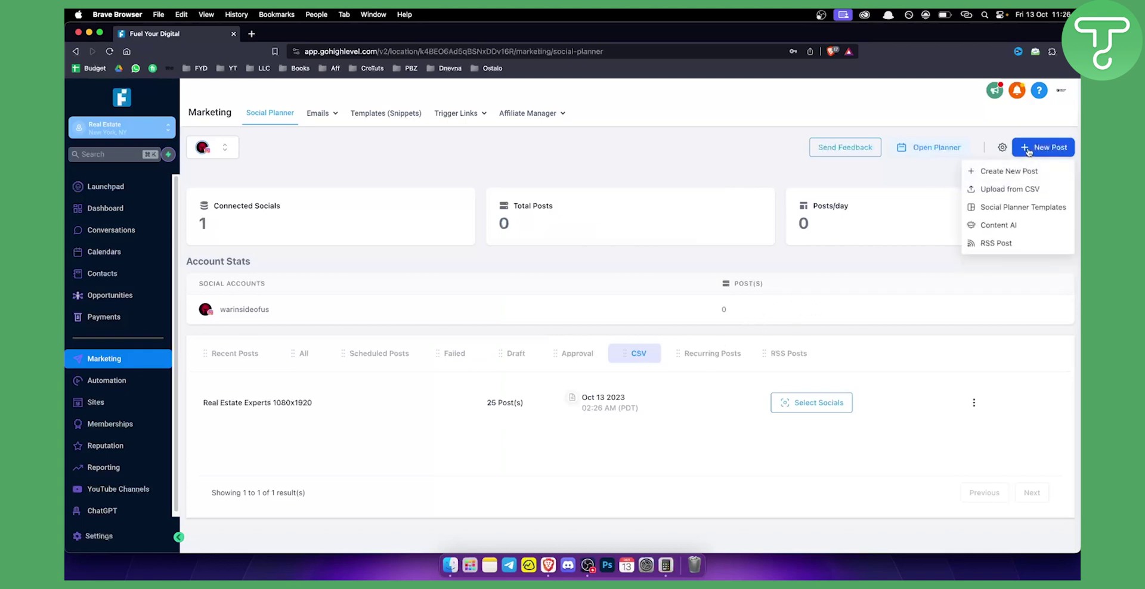
# Choose Content AI from the New Post menu and review the Generate Content form
pyautogui.click(1009, 228)
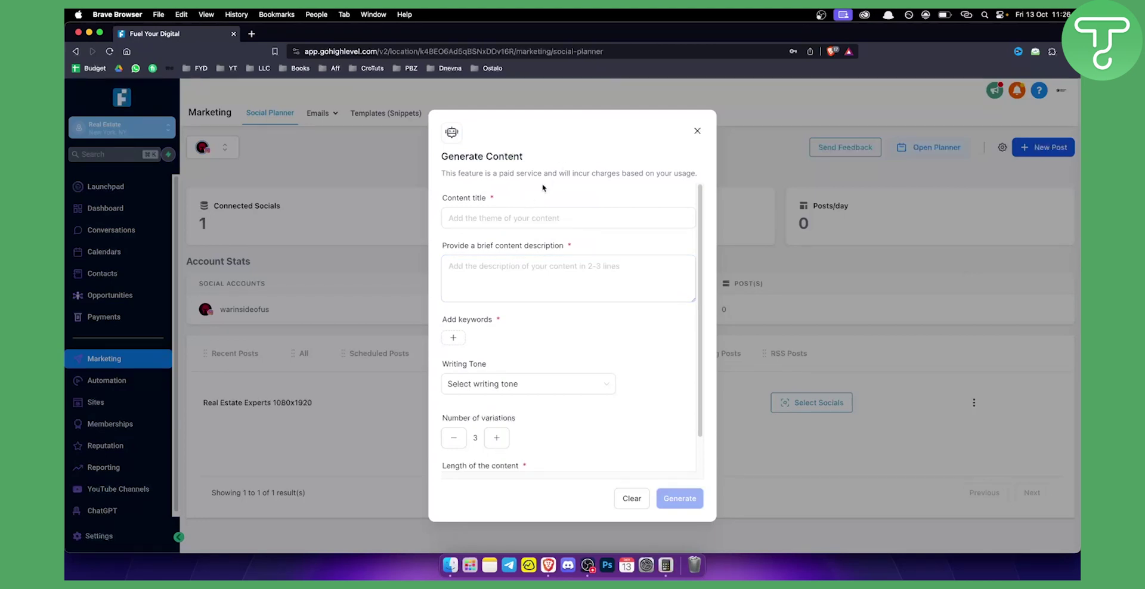
pyautogui.scroll(-1, 526, 278)
pyautogui.scroll(-1, 519, 263)
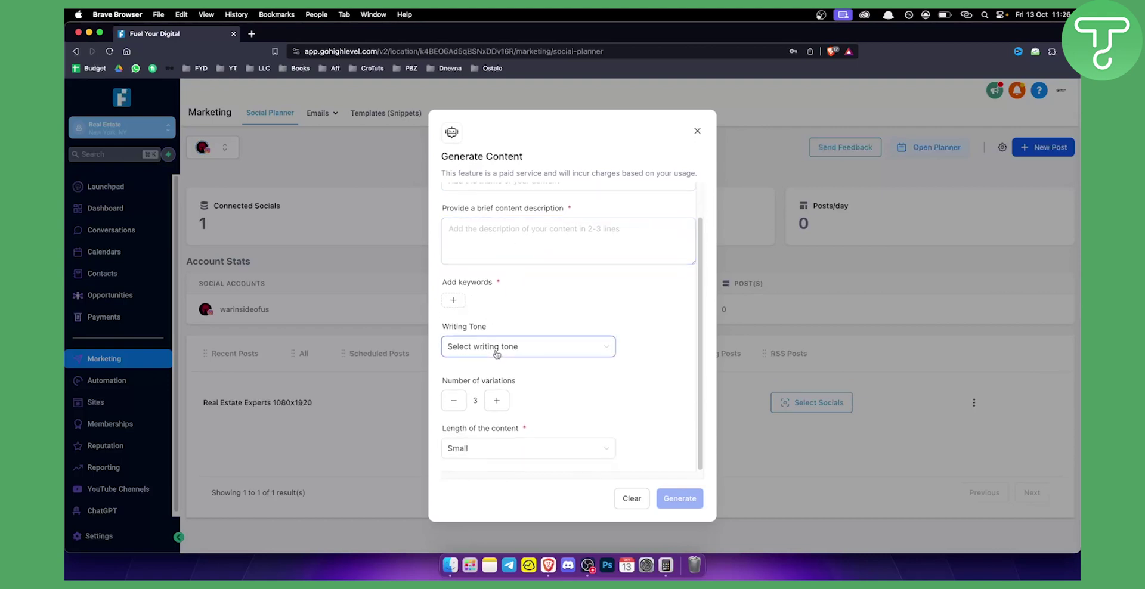
pyautogui.scroll(1, 593, 391)
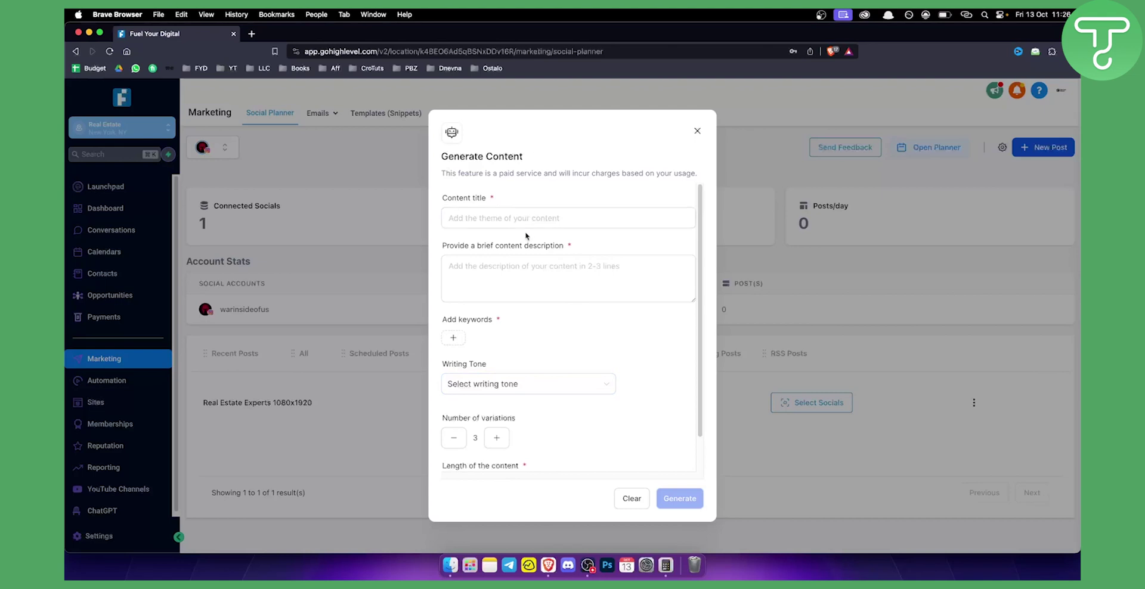
# Enter the title 'Top 3 diet hacks for bodybuilders' and paste it as the description
pyautogui.click(500, 213)
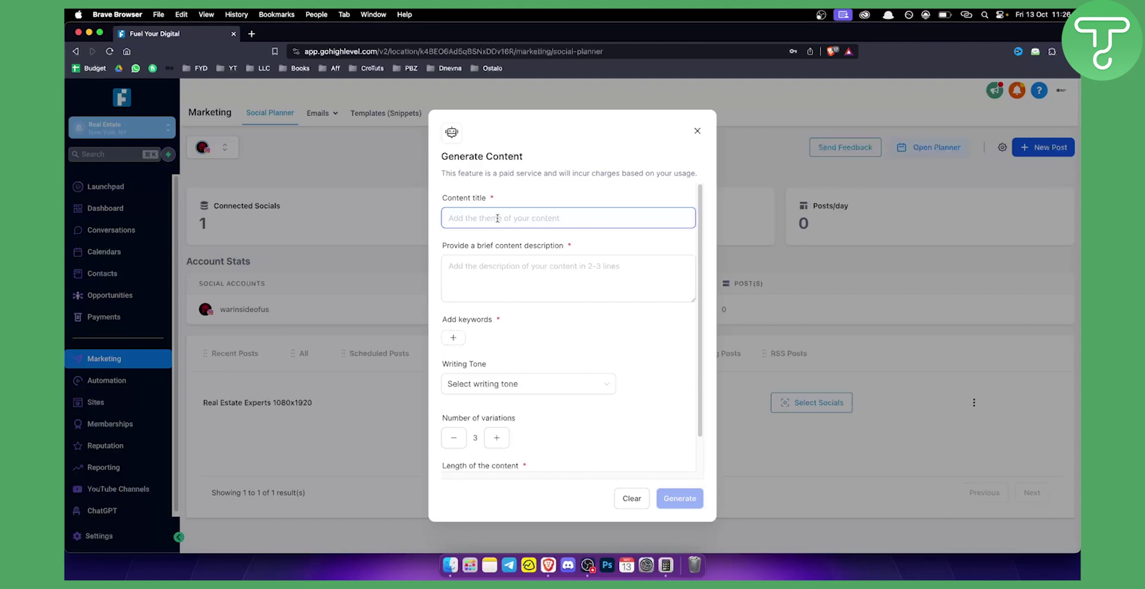
pyautogui.press('capslock')
pyautogui.write('Top 3 diet hjacks for bodybuilders')
pyautogui.tripleClick(494, 217)
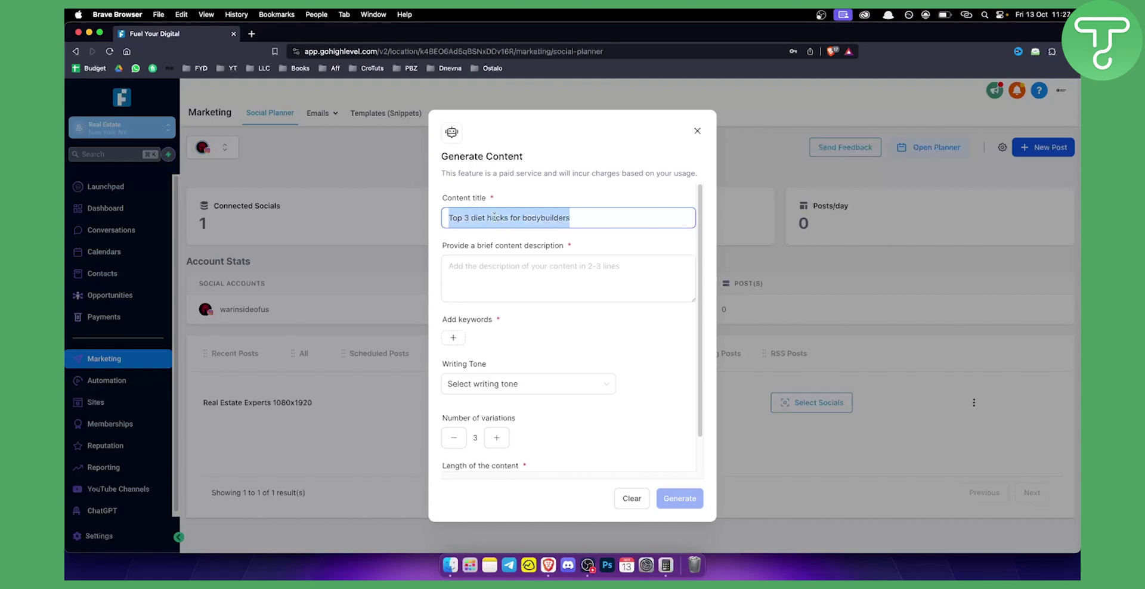
pyautogui.rightClick(497, 216)
pyautogui.click(524, 298)
pyautogui.click(477, 279)
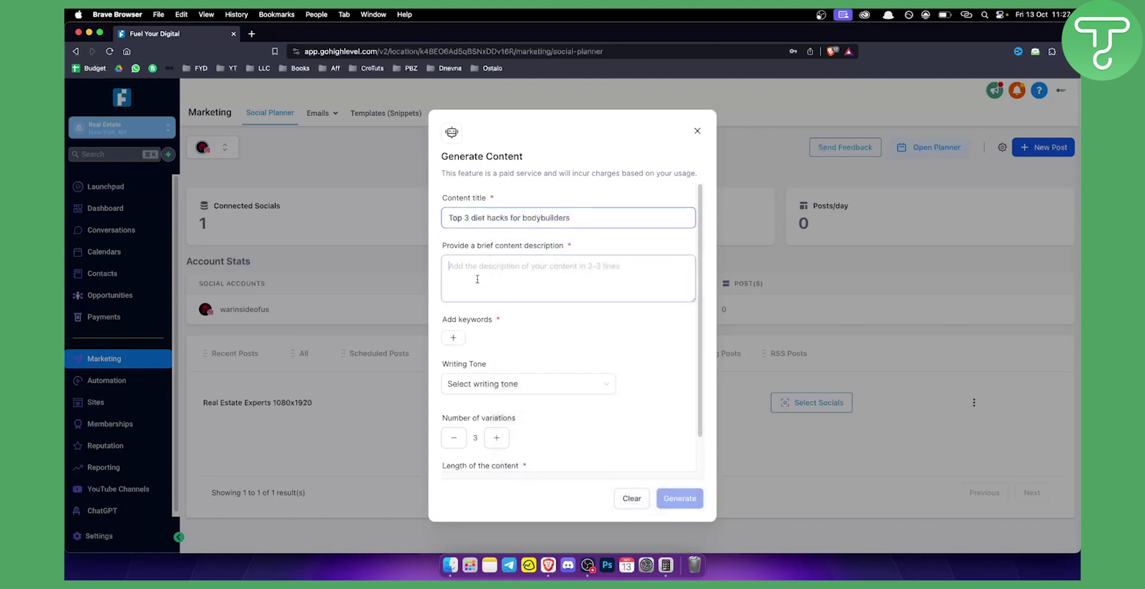
pyautogui.press('super+v')
# Add the keyword 'diet', choose Professional writing tone and Large content length
pyautogui.click(453, 338)
pyautogui.write('diet')
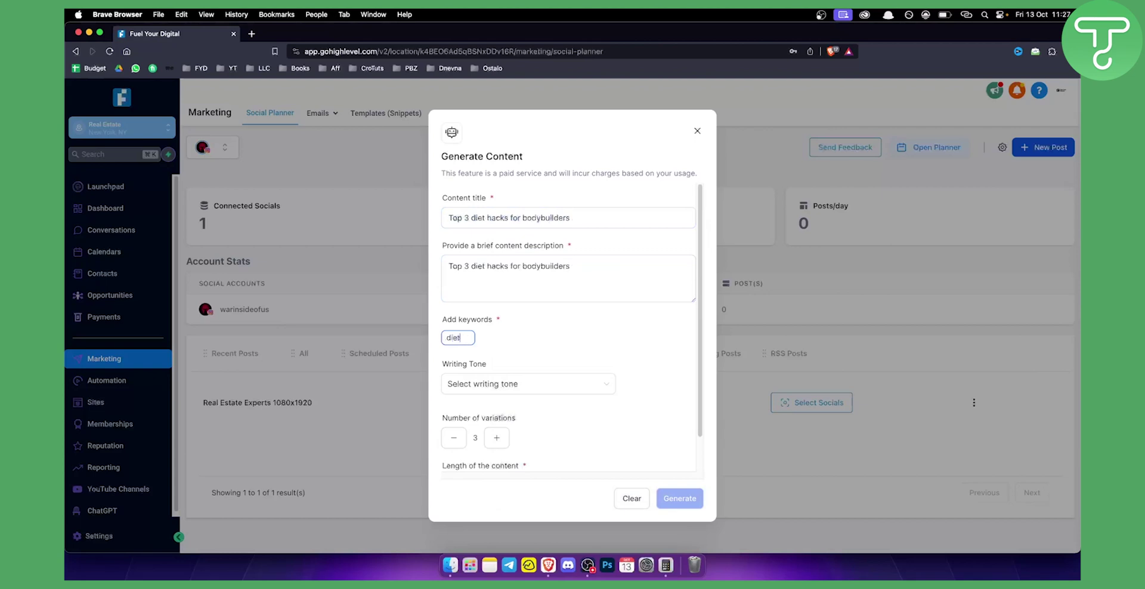
pyautogui.press('Return')
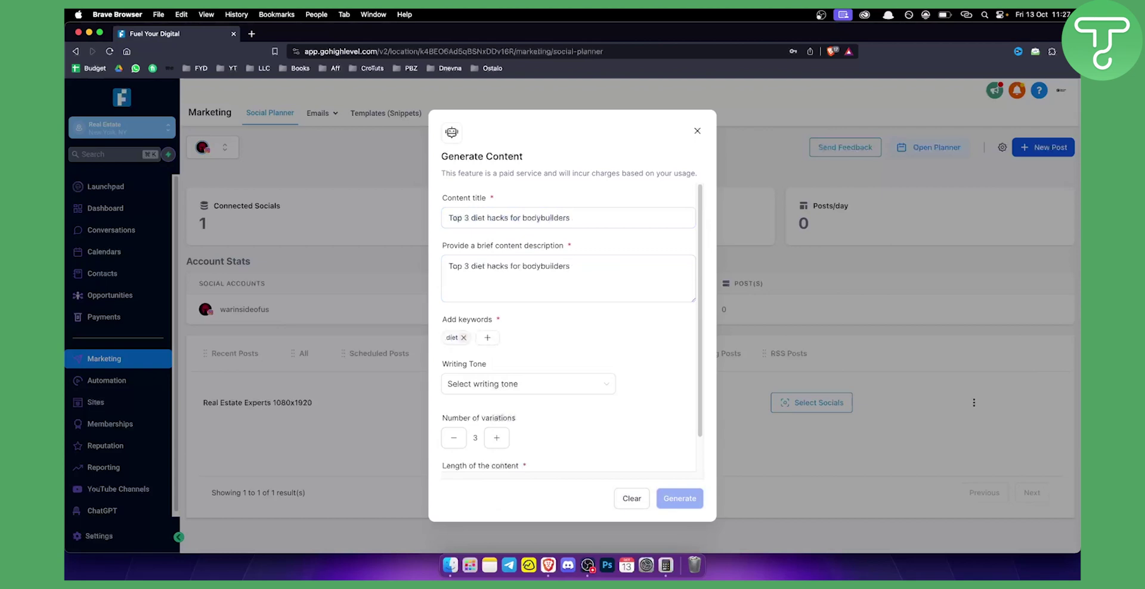
pyautogui.click(473, 386)
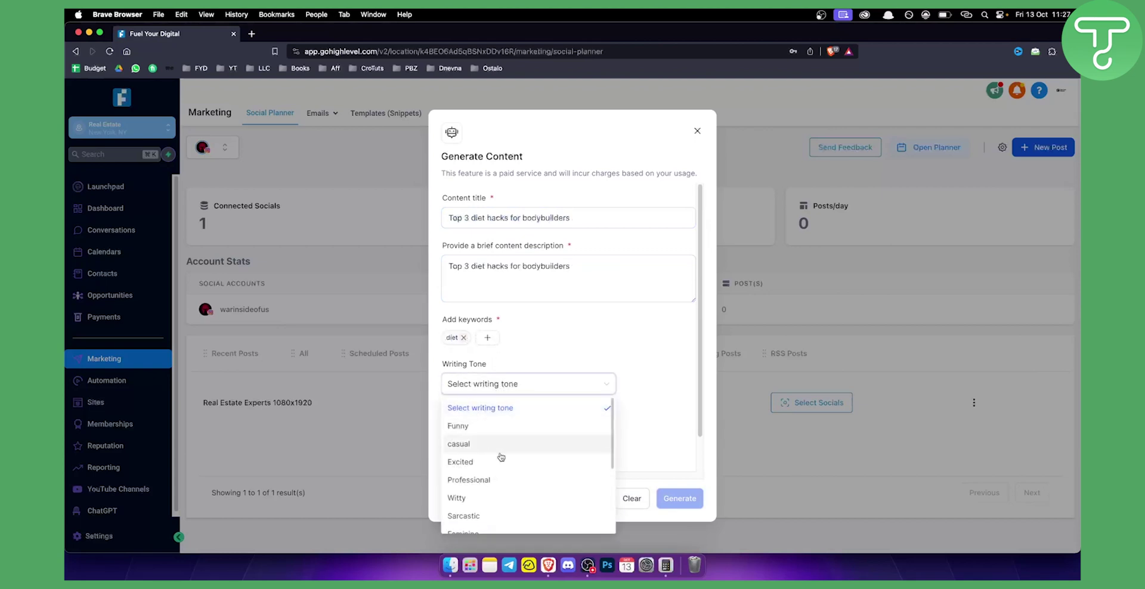
pyautogui.click(484, 477)
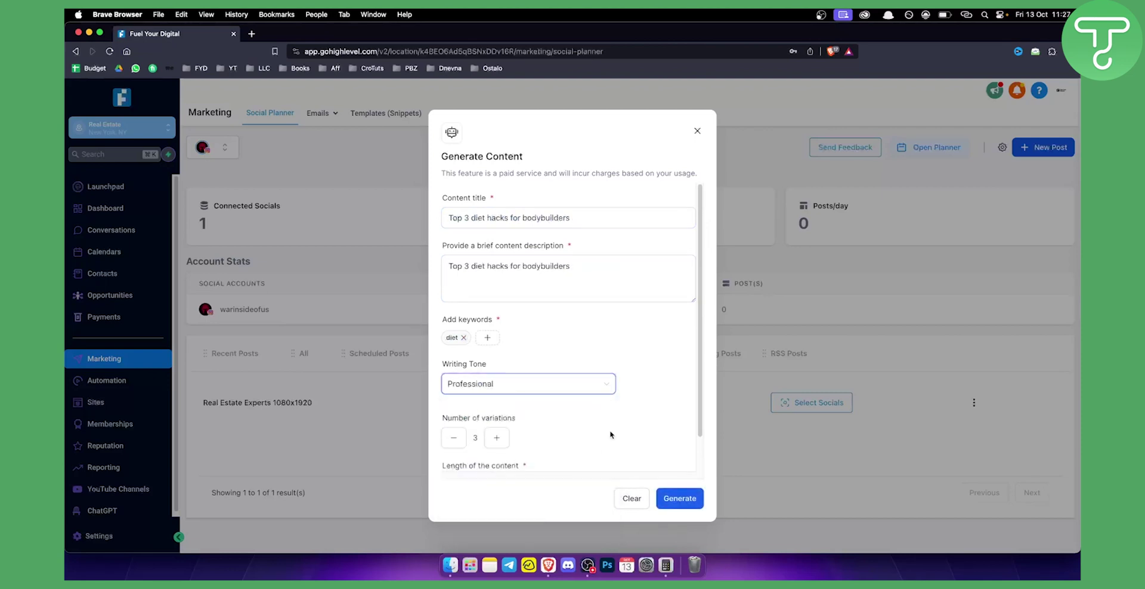
pyautogui.scroll(-1, 647, 377)
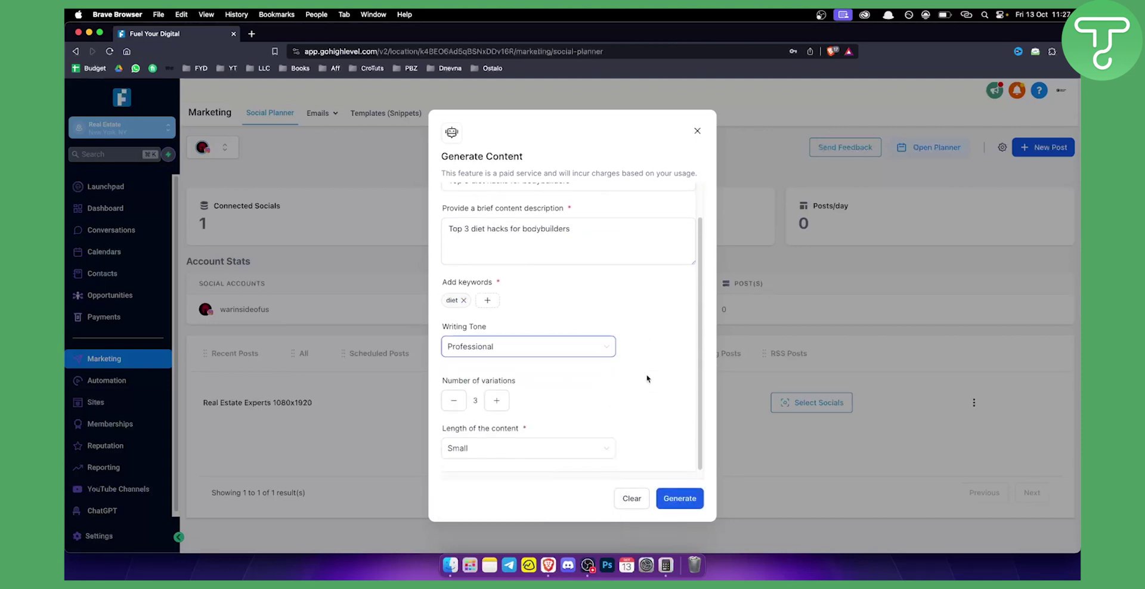
pyautogui.click(522, 457)
pyautogui.click(520, 455)
pyautogui.click(486, 507)
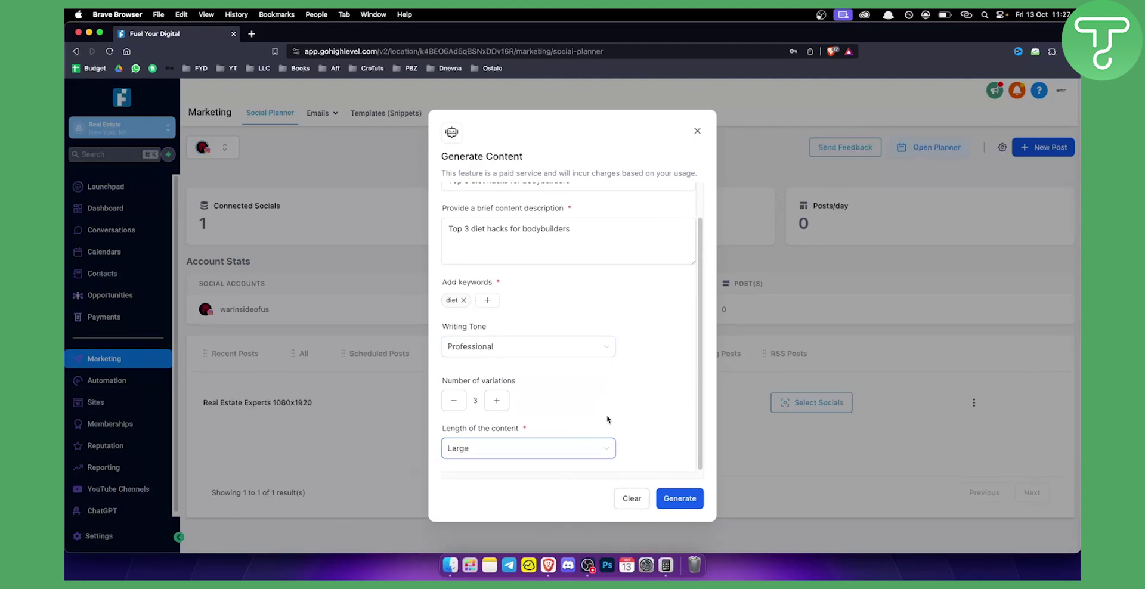
pyautogui.scroll(1, 614, 414)
# Generate the diet-hack variations, copy Content variation 1, and continue into a new post
pyautogui.click(680, 500)
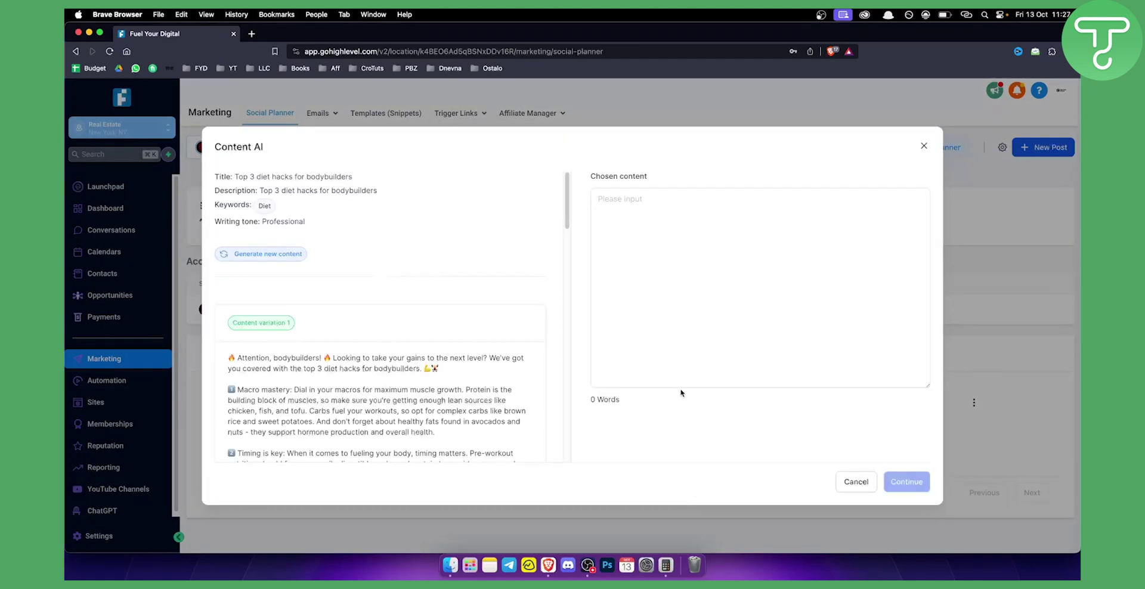
pyautogui.scroll(-1, 488, 270)
pyautogui.scroll(-5, 488, 270)
pyautogui.scroll(3, 305, 291)
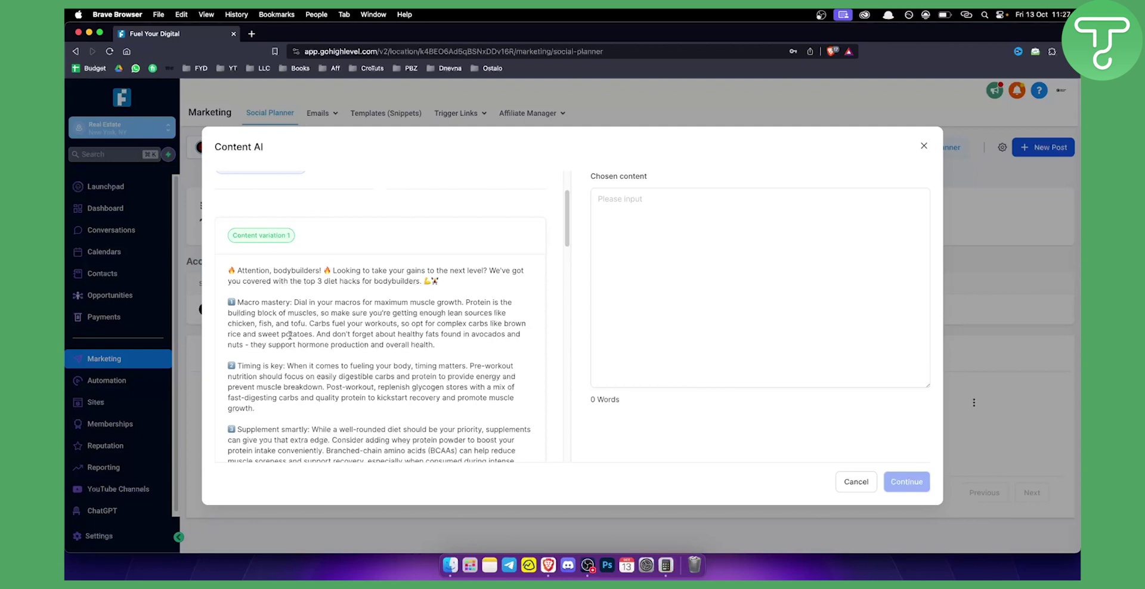
pyautogui.scroll(-2, 289, 335)
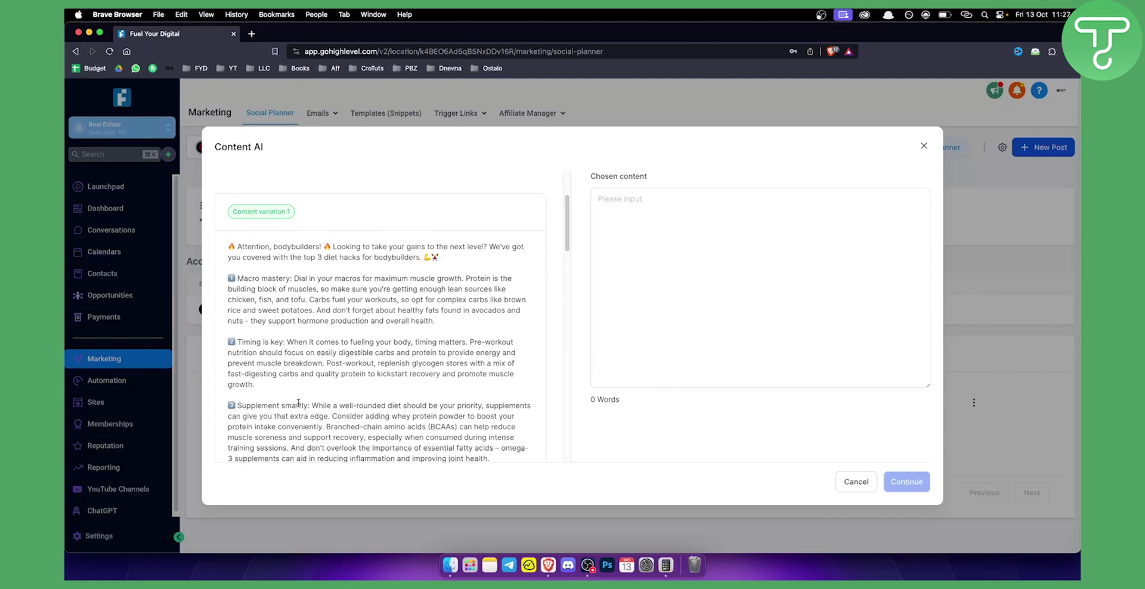
pyautogui.scroll(-5, 298, 403)
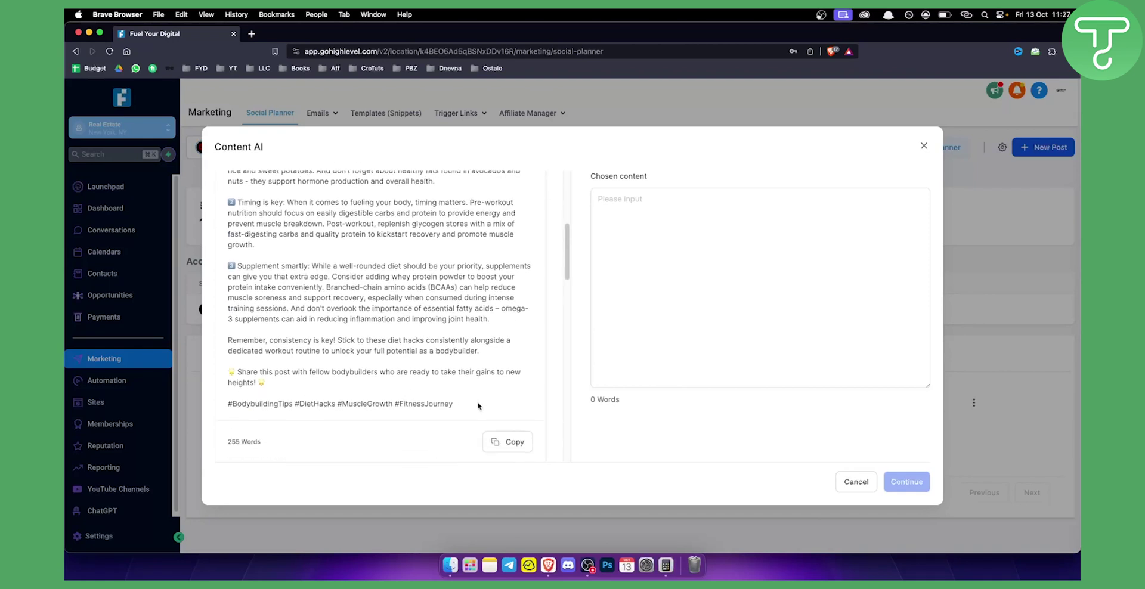
pyautogui.scroll(-3, 478, 406)
pyautogui.click(516, 345)
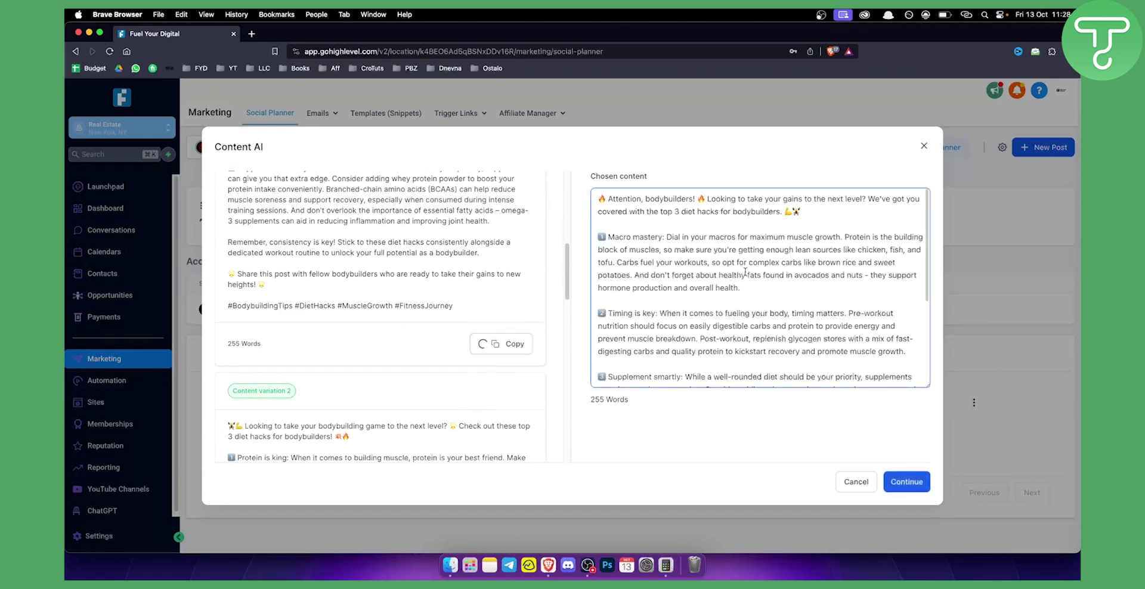
pyautogui.scroll(-4, 745, 272)
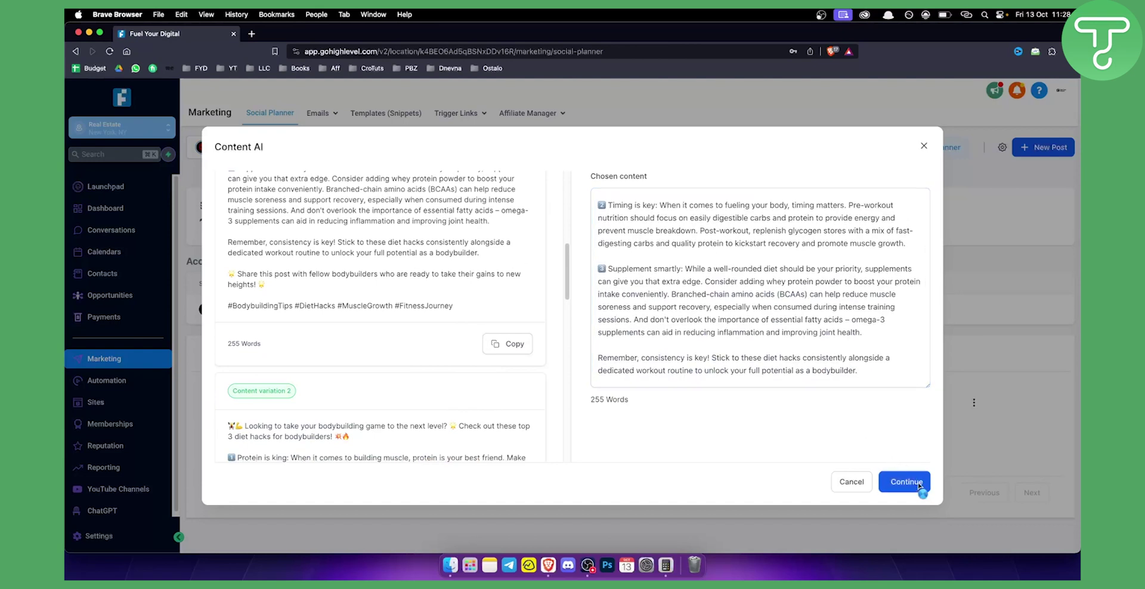
pyautogui.click(919, 484)
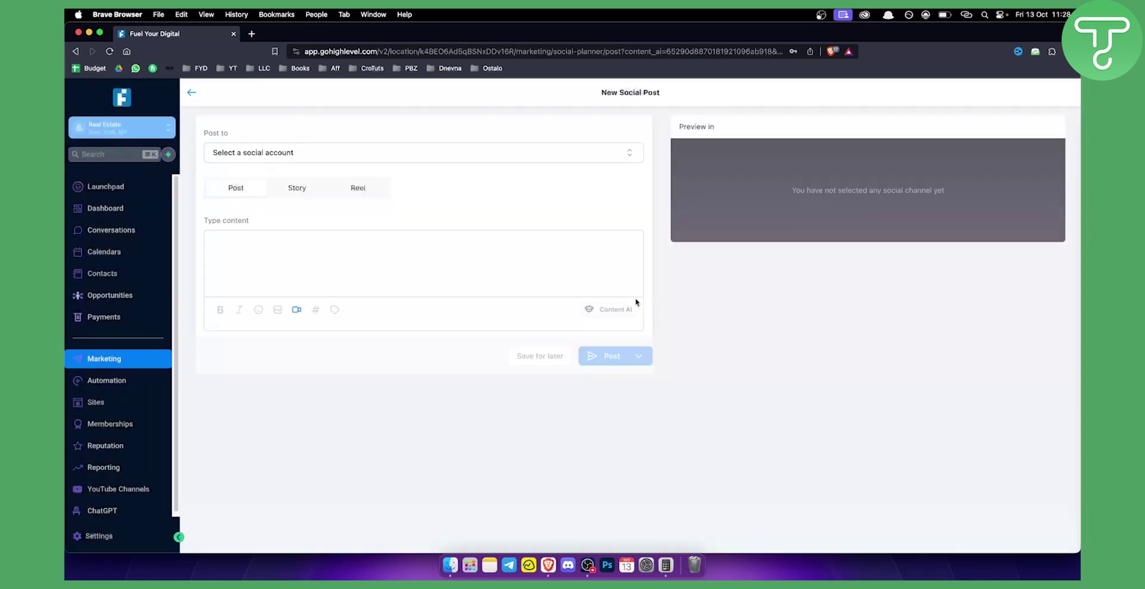
# Select the connected Instagram account, review the preview, and open the Post publishing options
pyautogui.click(397, 157)
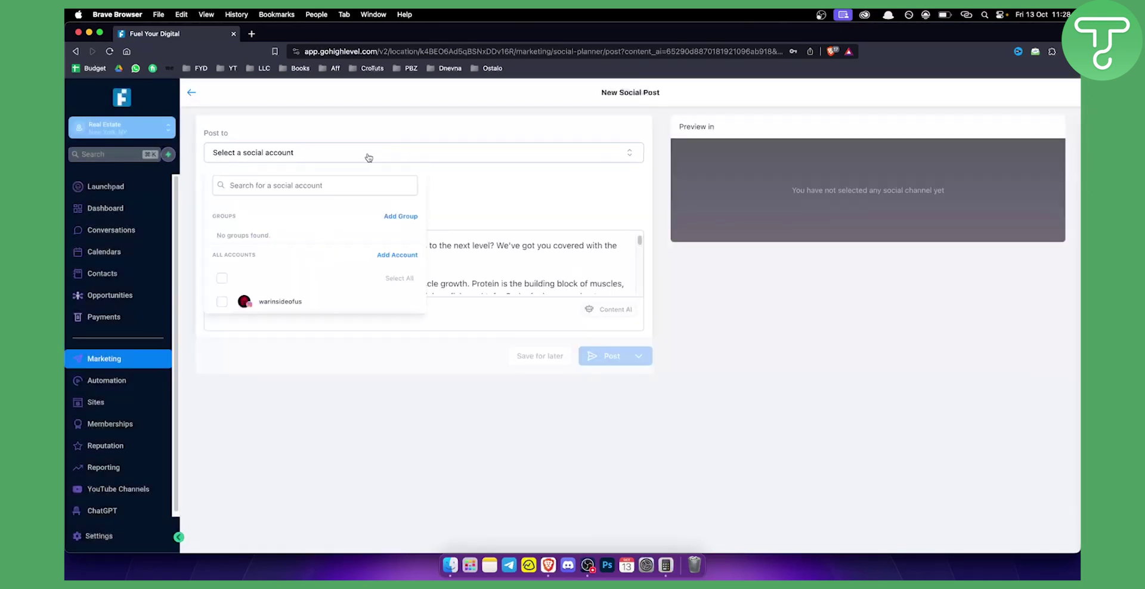
pyautogui.click(225, 304)
pyautogui.click(513, 191)
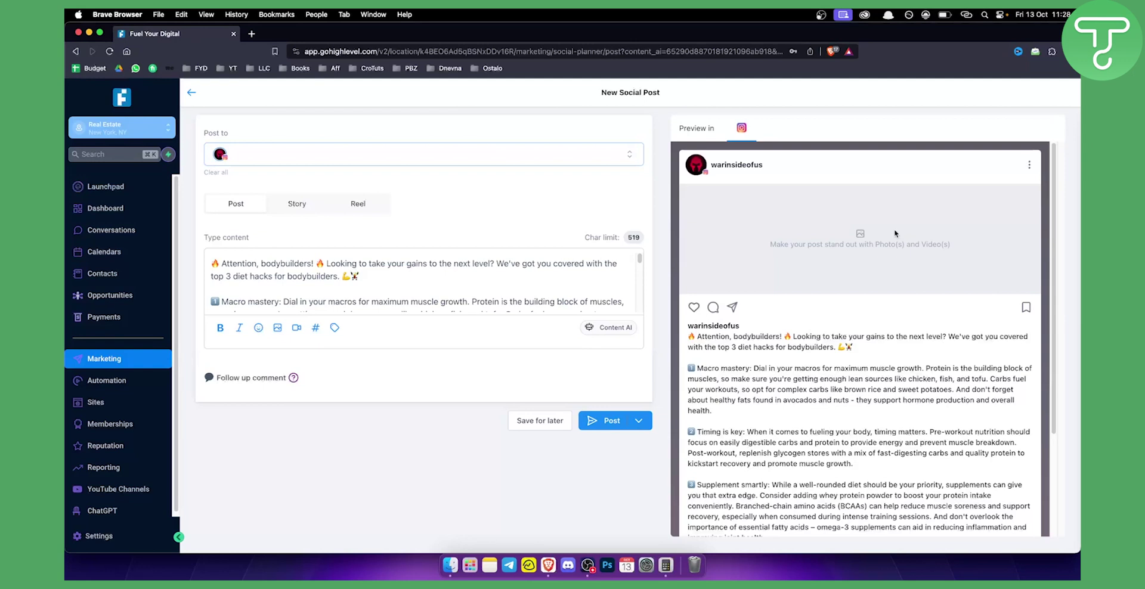
pyautogui.scroll(-10, 730, 274)
pyautogui.scroll(10, 784, 408)
pyautogui.click(606, 423)
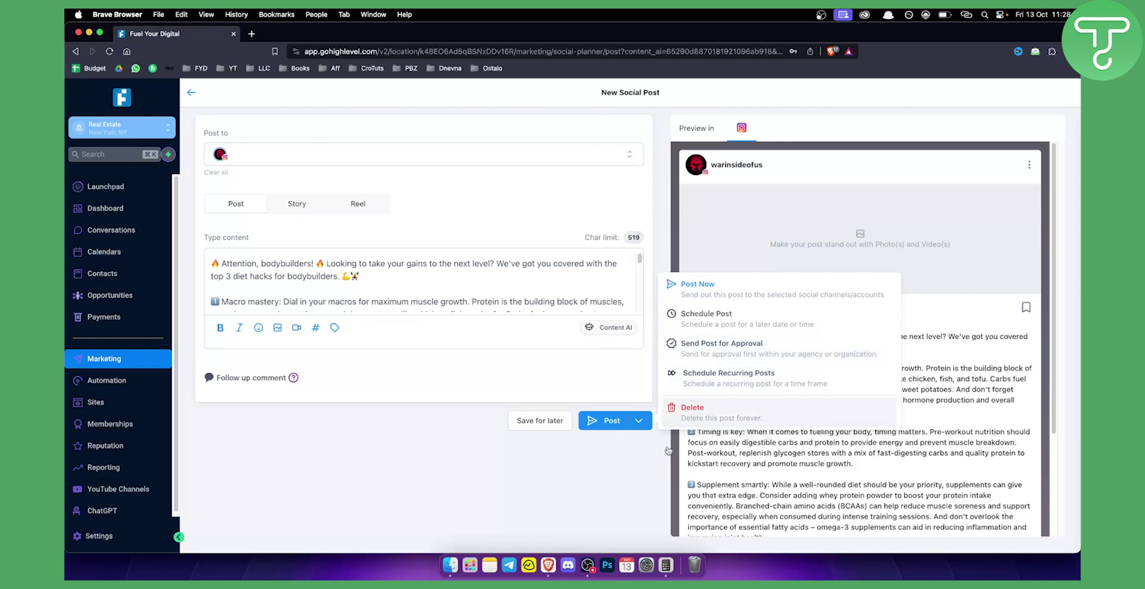
# Switch the Instagram post to the Reel type to preview the diet-hacks caption in reel layout
pyautogui.click(596, 498)
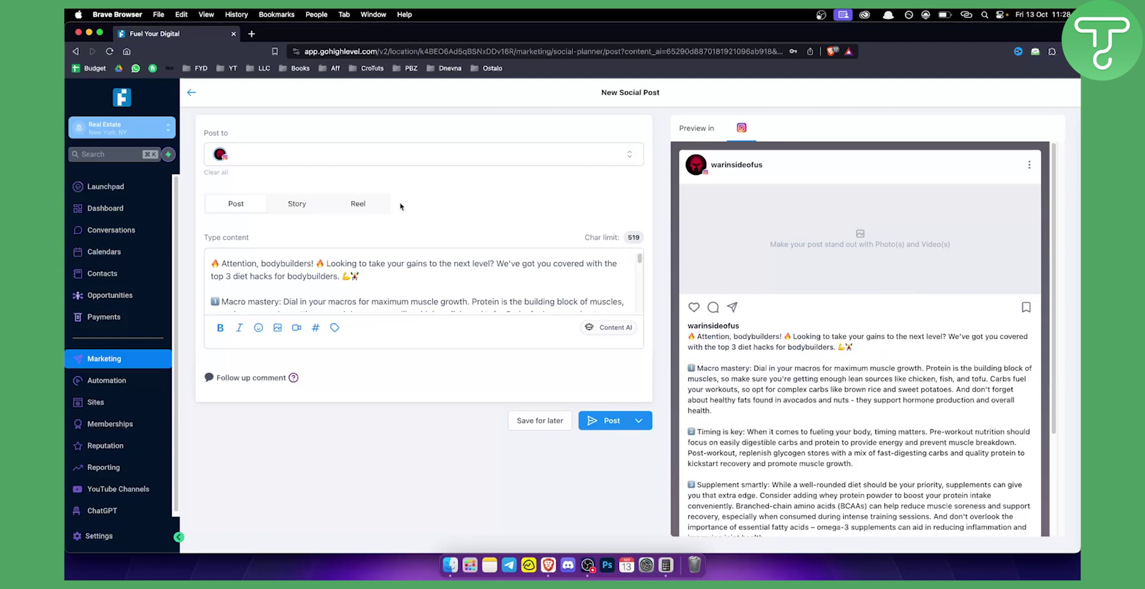
pyautogui.click(359, 208)
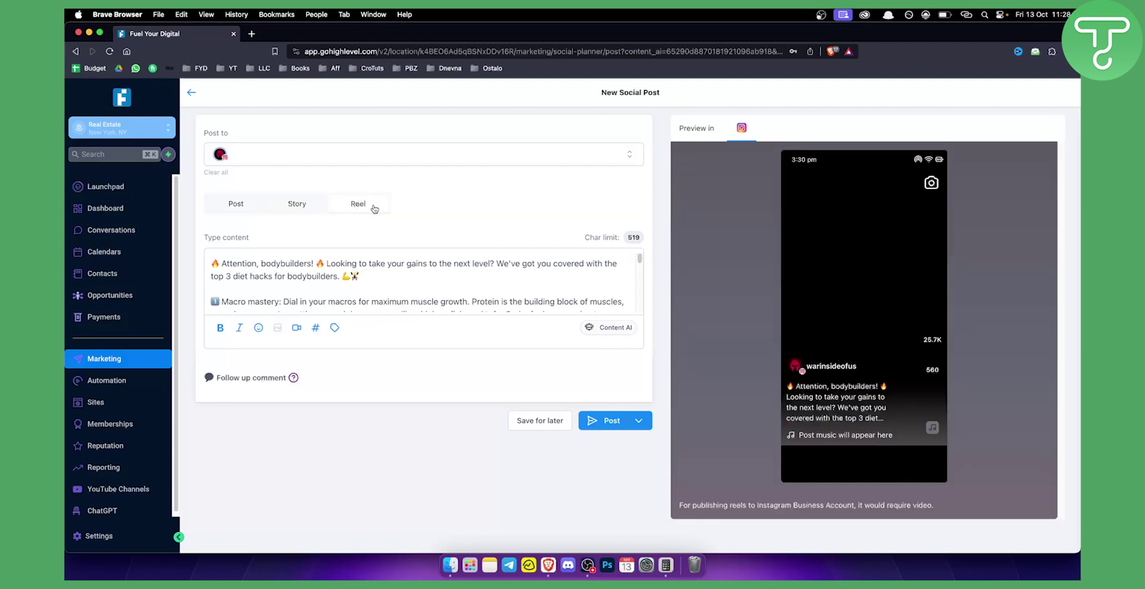